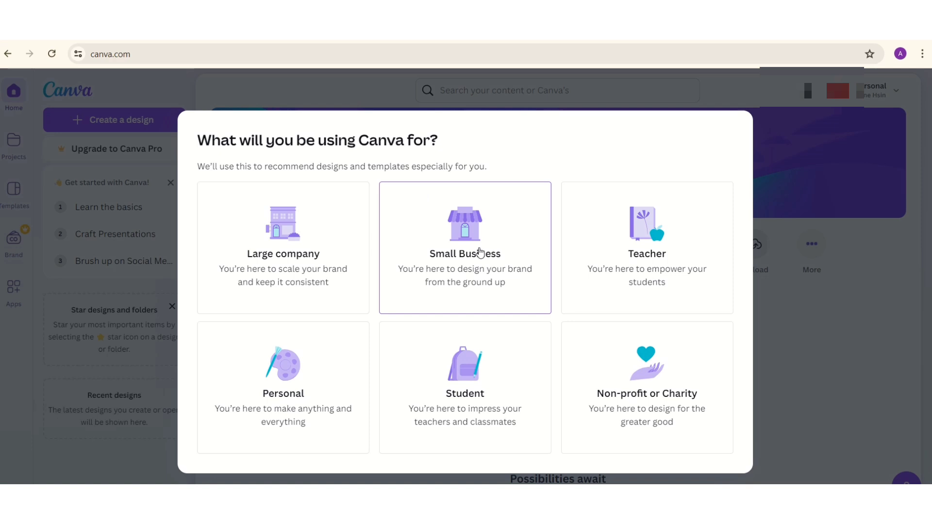
Choose Personal as the intended use of Canva and postpone the Canva Pro upgrade
{"action": "left_click", "coordinate": [291, 392]}
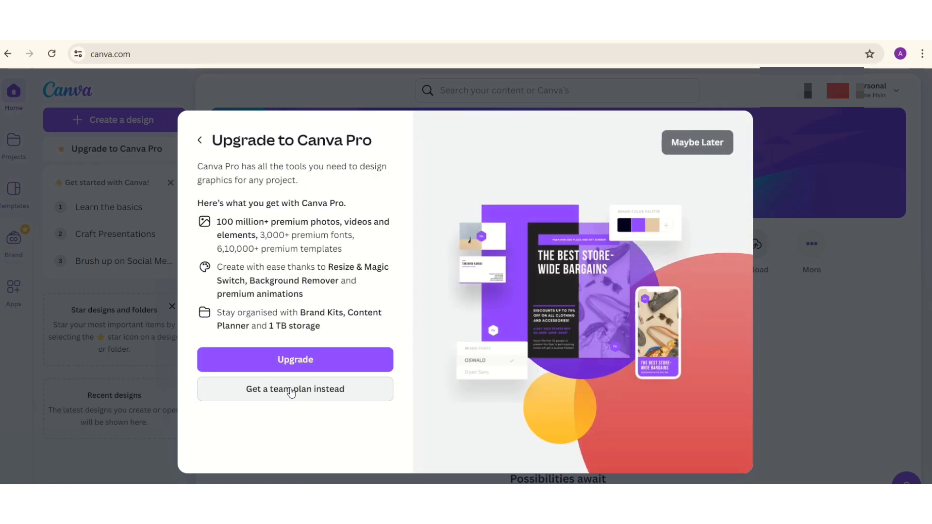
{"action": "left_click", "coordinate": [688, 148]}
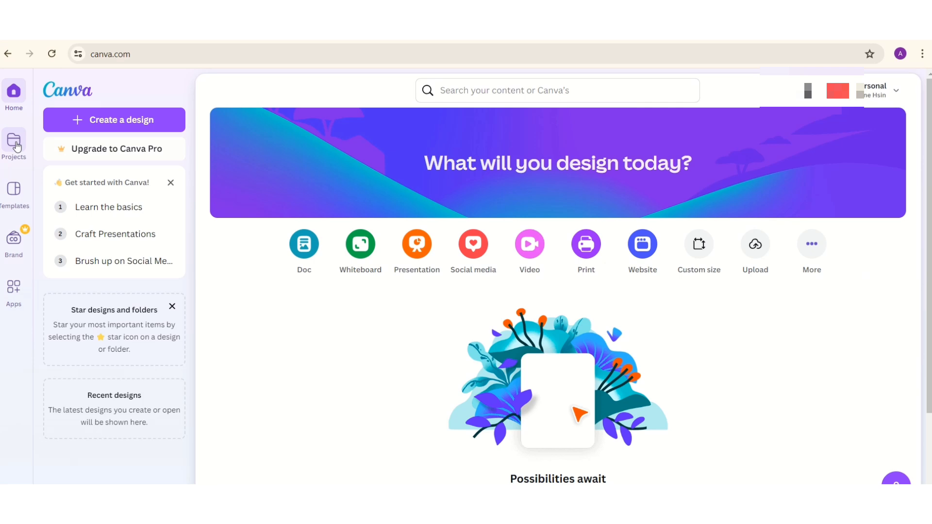
Search the design types for "youtubetumb" and create a blank YouTube Thumbnail design of 1280 × 720 px
{"action": "left_click", "coordinate": [16, 147]}
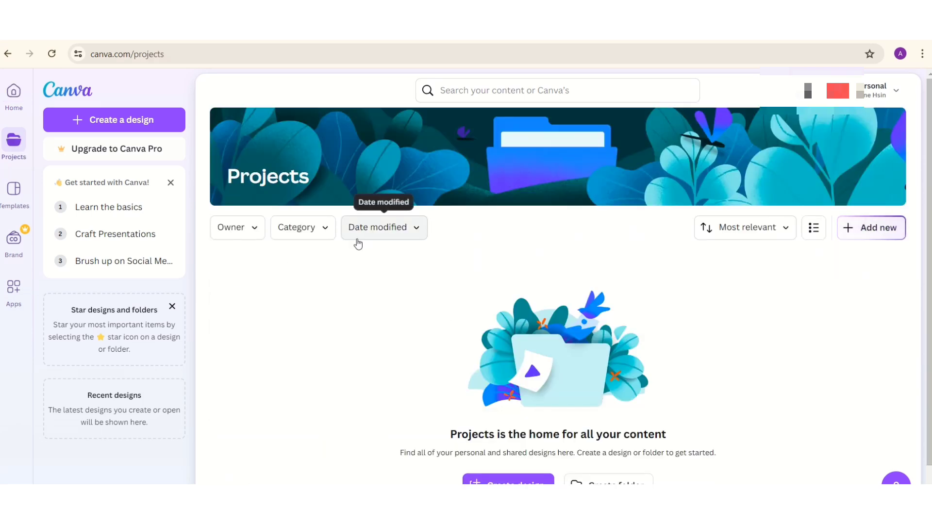
{"action": "left_click", "coordinate": [140, 129]}
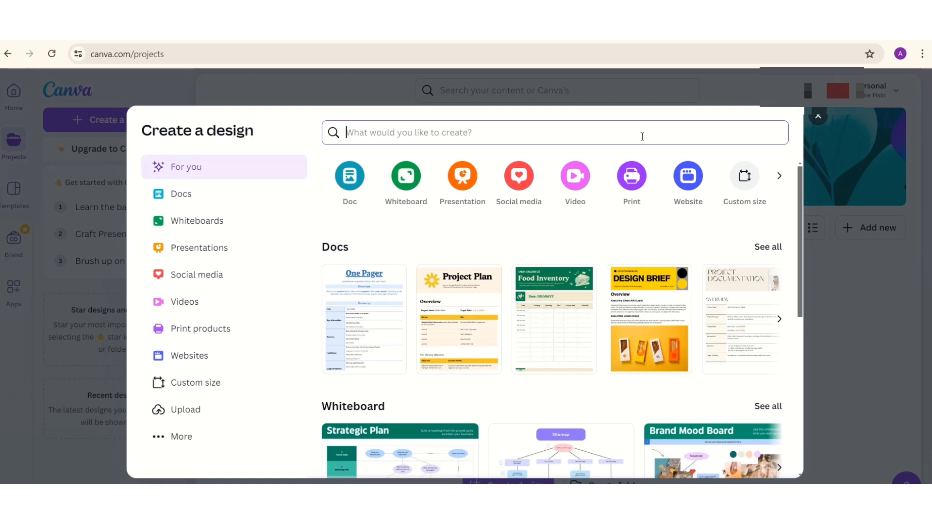
{"action": "type", "text": "you"}
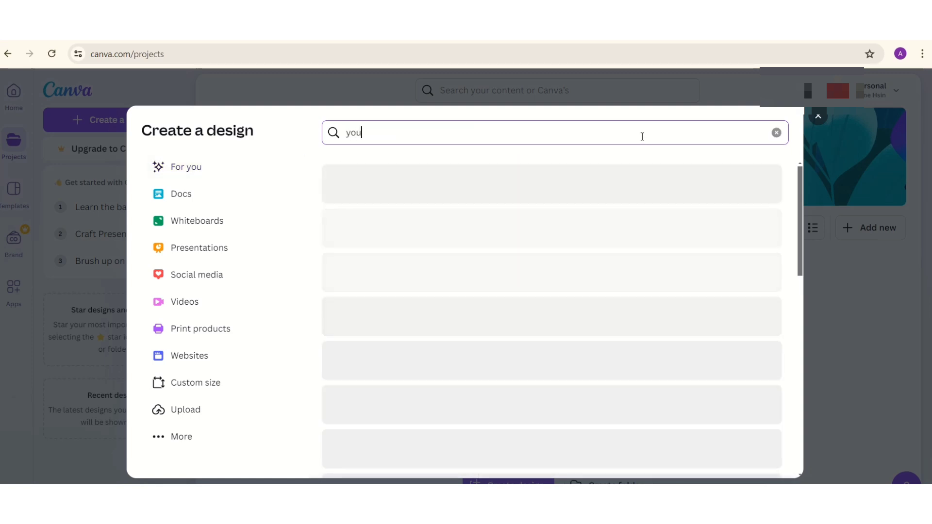
{"action": "type", "text": "tubetumb"}
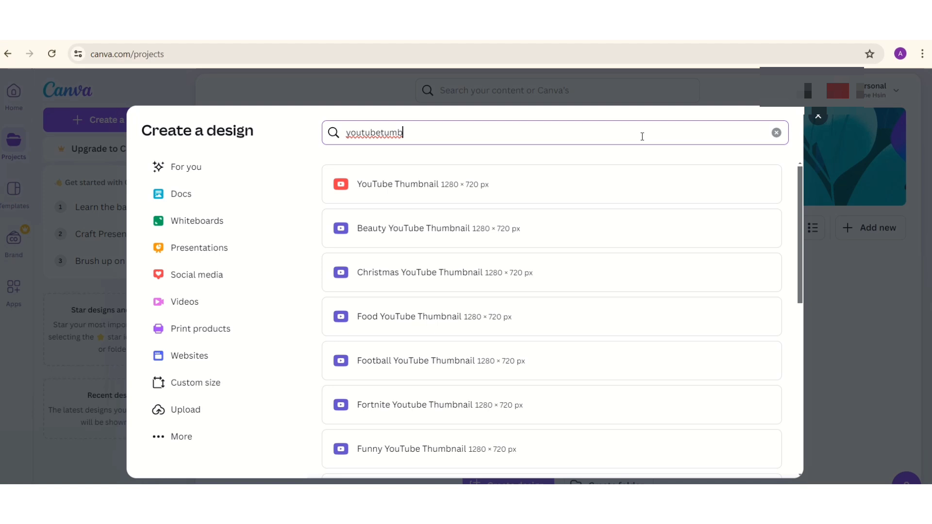
{"action": "left_click", "coordinate": [413, 184]}
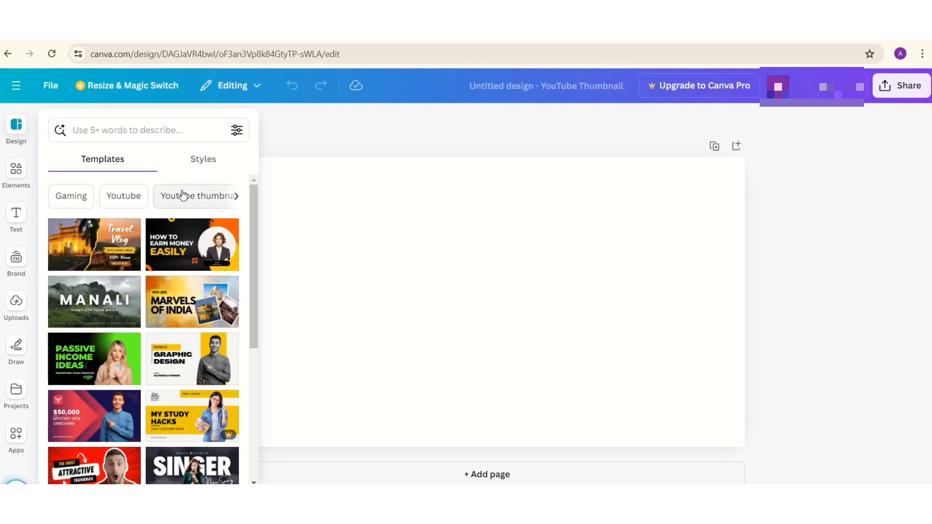
Search the elements library for "youtube" and skip the guided tour
{"action": "scroll", "coordinate": [170, 343], "scroll_direction": "down", "scroll_amount": 5}
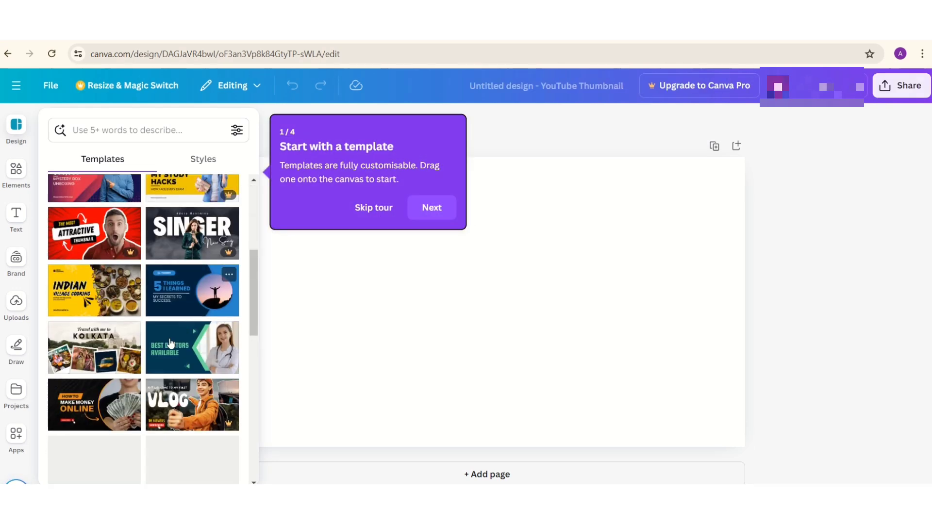
{"action": "scroll", "coordinate": [91, 252], "scroll_direction": "up", "scroll_amount": 5}
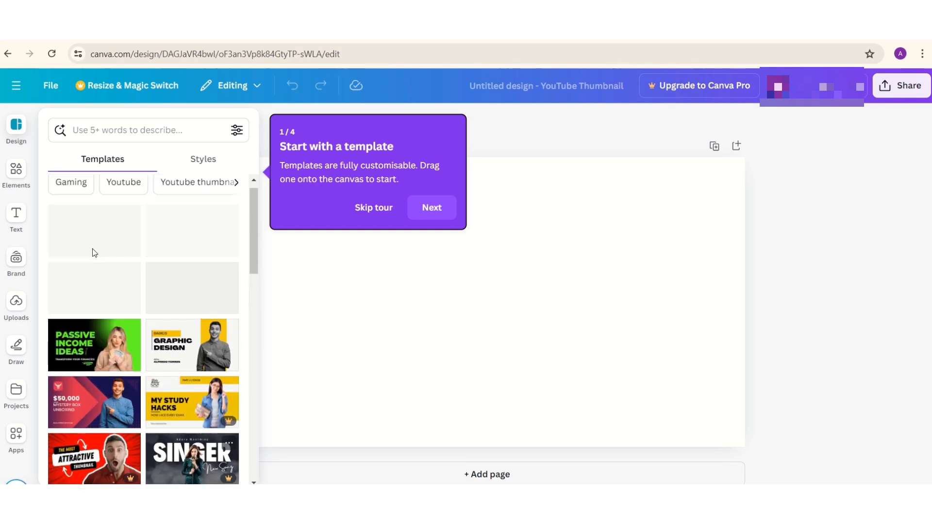
{"action": "left_click", "coordinate": [17, 183]}
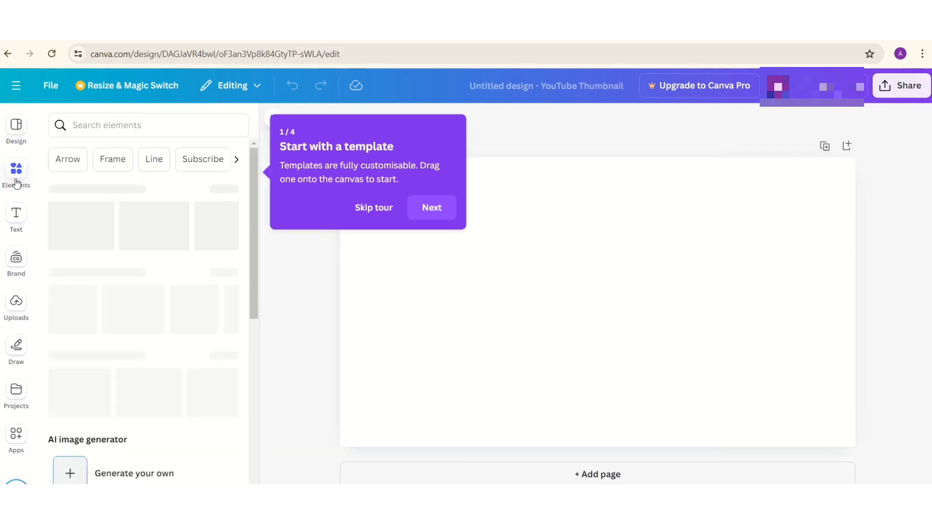
{"action": "left_click", "coordinate": [121, 125]}
{"action": "type", "text": "yputube"}
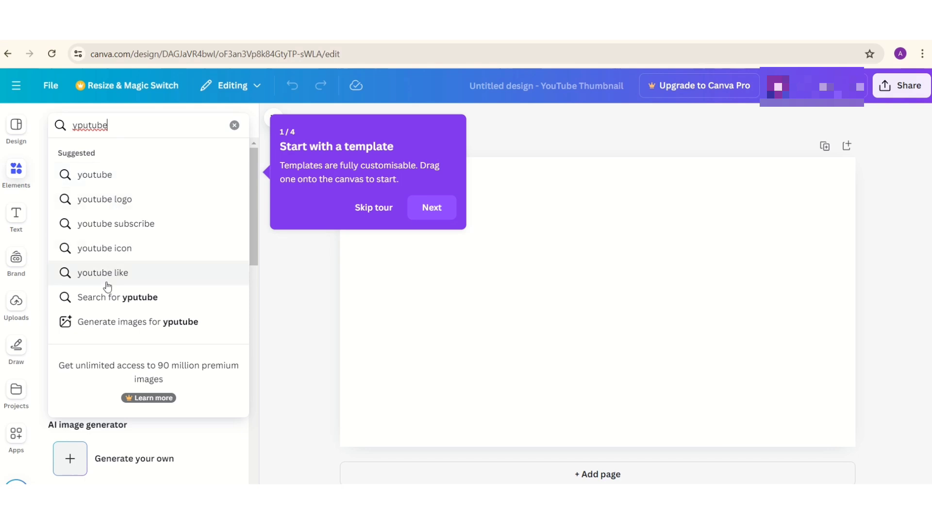
{"action": "left_click", "coordinate": [97, 176]}
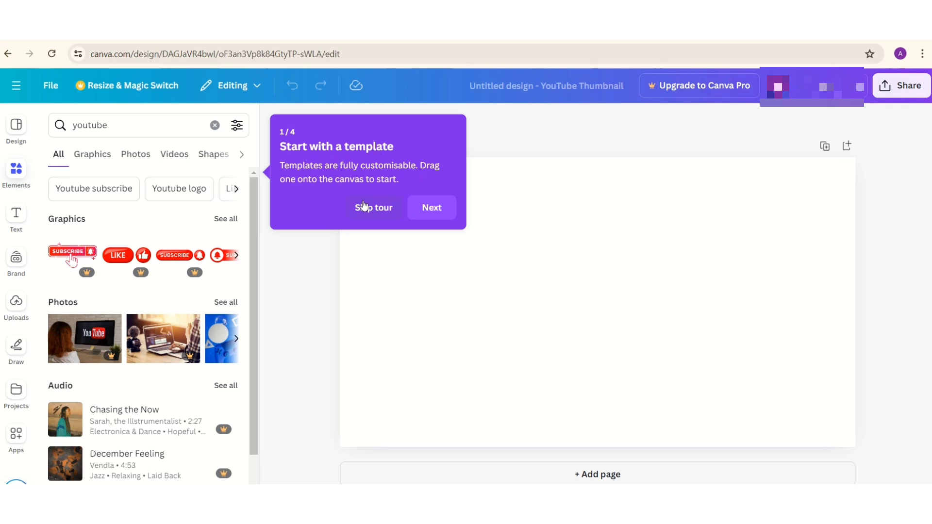
{"action": "left_click", "coordinate": [365, 208]}
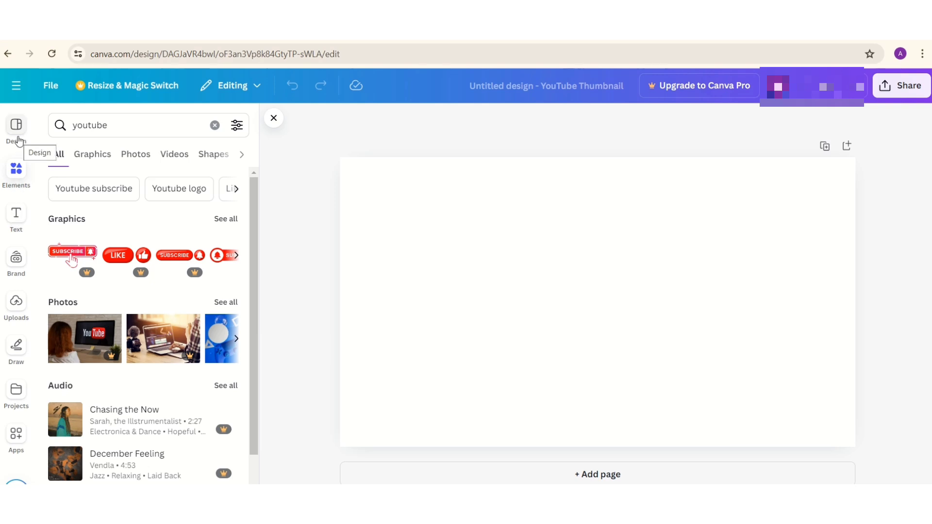
Browse the YouTube thumbnail templates for a suitable design to start from
{"action": "left_click", "coordinate": [16, 127]}
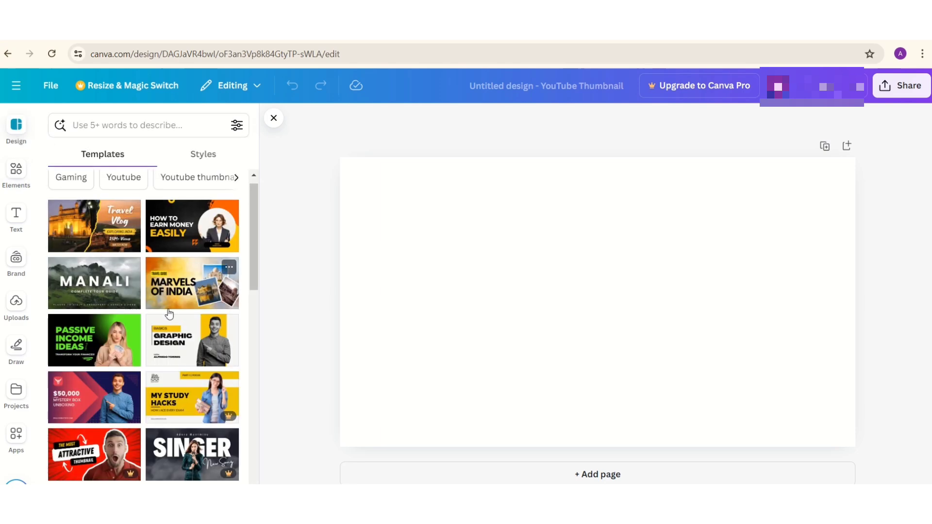
{"action": "scroll", "coordinate": [169, 314], "scroll_direction": "down", "scroll_amount": 5}
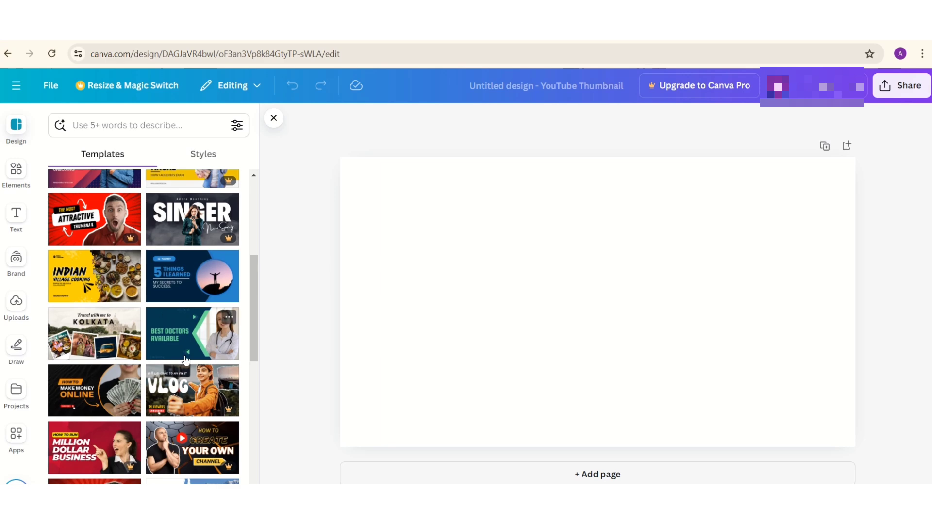
{"action": "scroll", "coordinate": [185, 359], "scroll_direction": "down", "scroll_amount": 7}
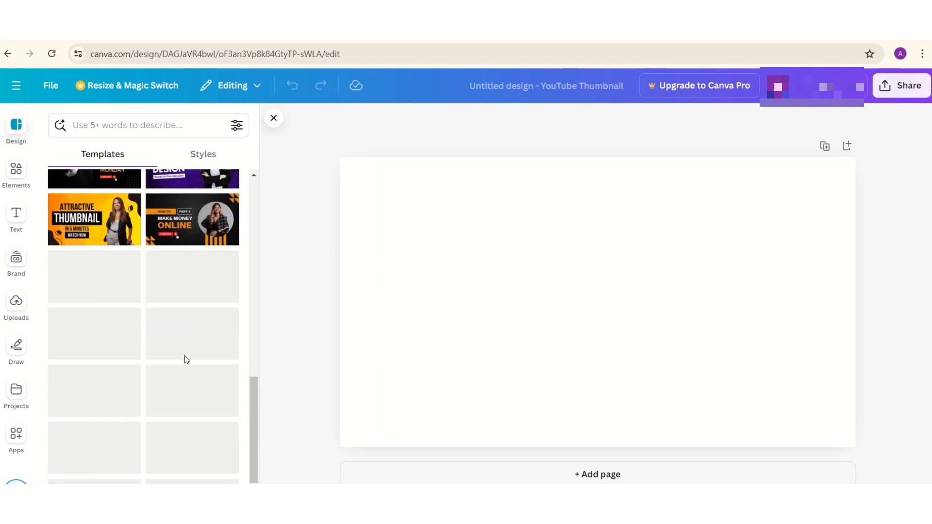
{"action": "scroll", "coordinate": [184, 359], "scroll_direction": "down", "scroll_amount": 5}
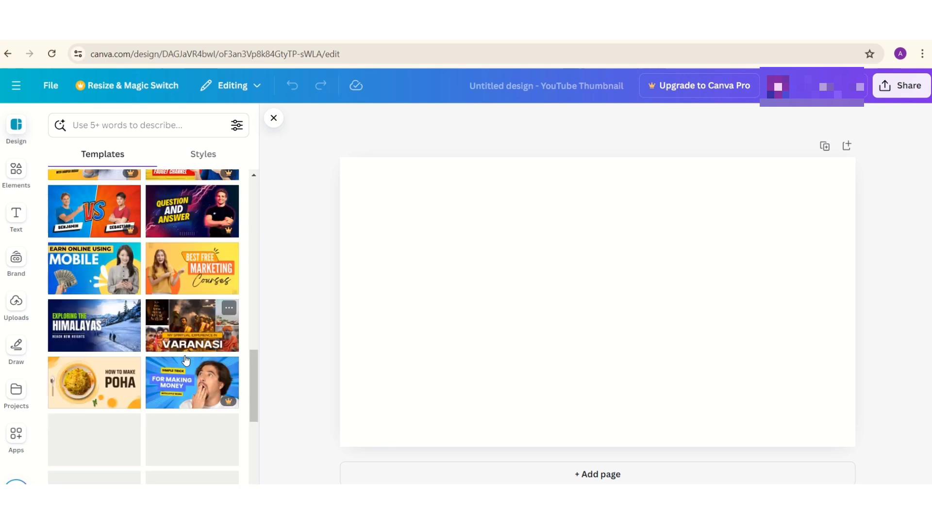
{"action": "scroll", "coordinate": [185, 359], "scroll_direction": "up", "scroll_amount": 4}
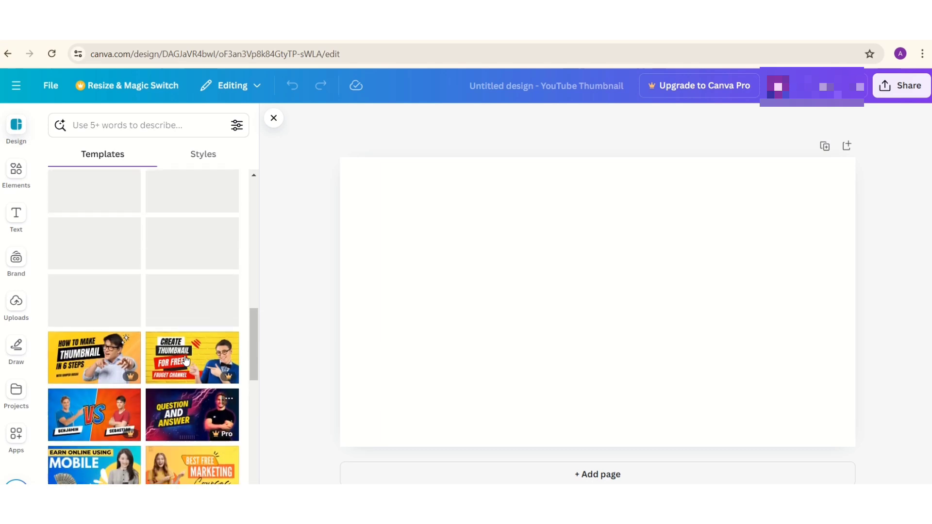
{"action": "scroll", "coordinate": [185, 360], "scroll_direction": "up", "scroll_amount": 1}
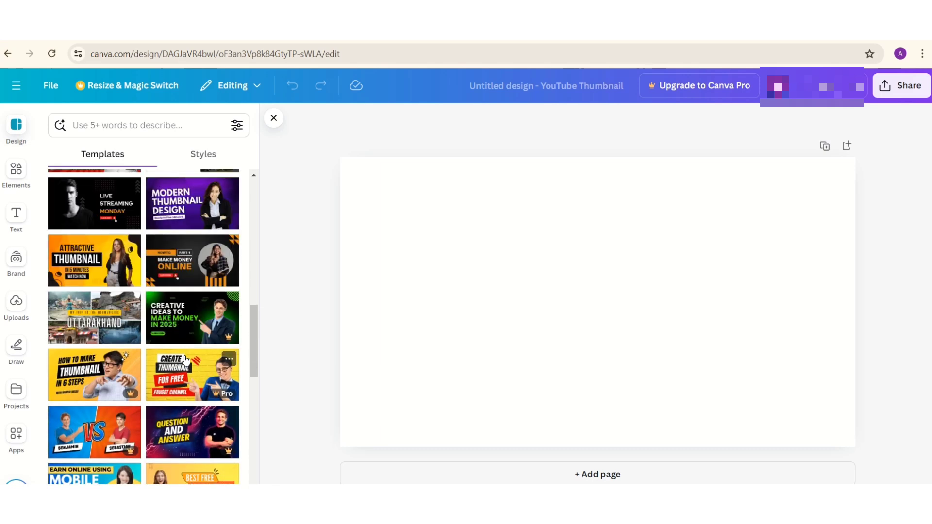
{"action": "scroll", "coordinate": [185, 359], "scroll_direction": "up", "scroll_amount": 3}
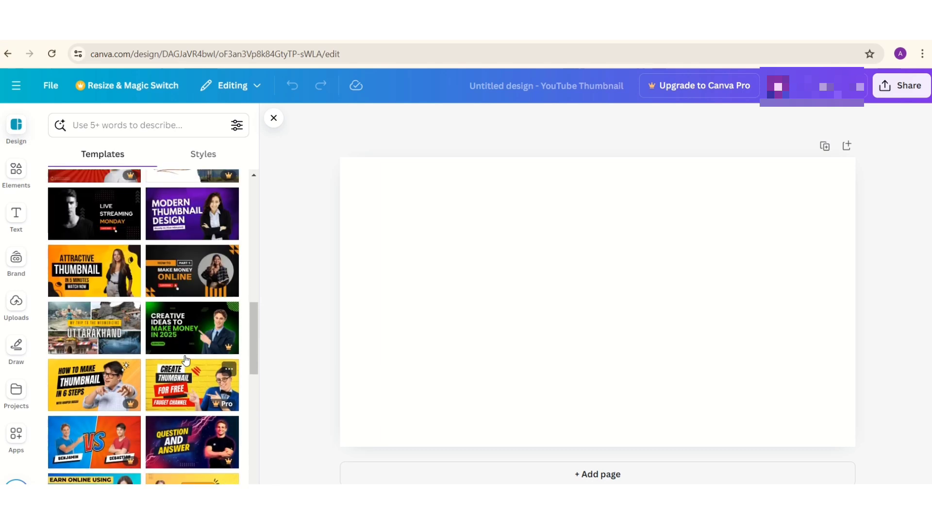
{"action": "scroll", "coordinate": [185, 359], "scroll_direction": "up", "scroll_amount": 3}
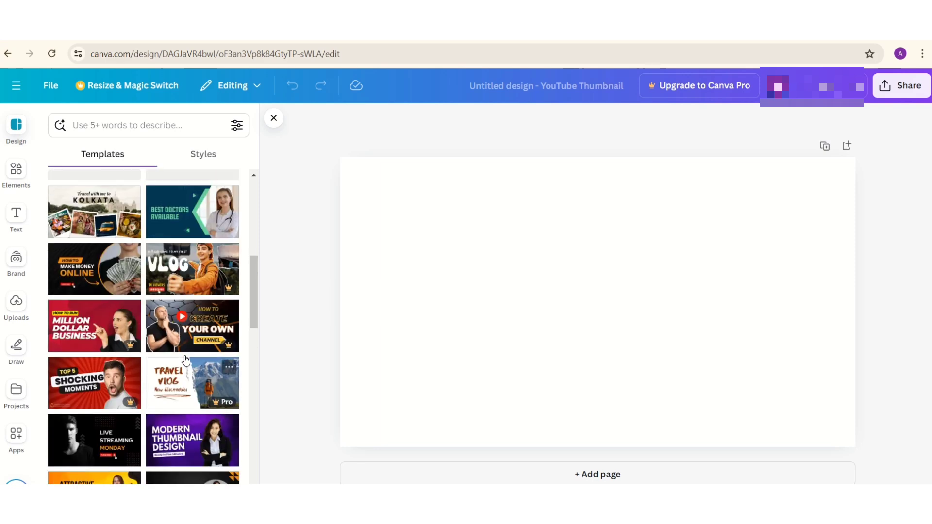
{"action": "scroll", "coordinate": [185, 359], "scroll_direction": "up", "scroll_amount": 2}
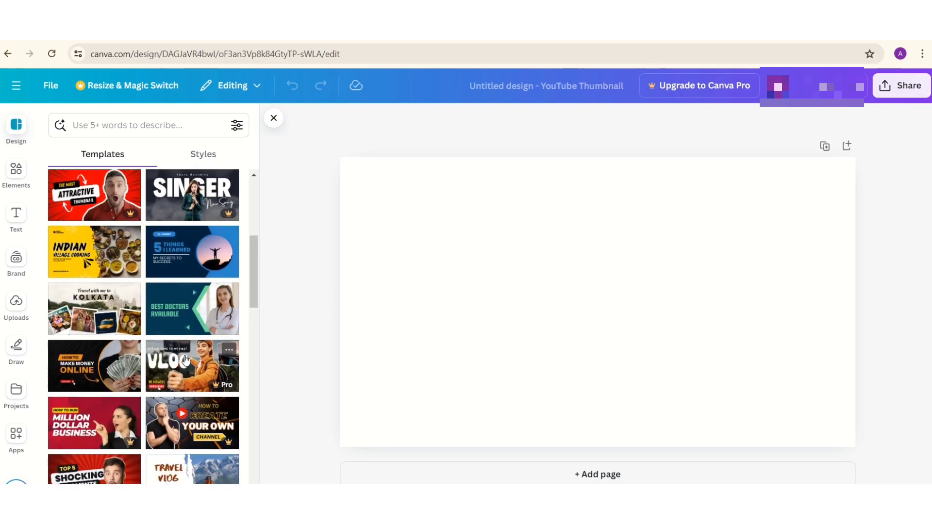
{"action": "scroll", "coordinate": [185, 359], "scroll_direction": "down", "scroll_amount": 10}
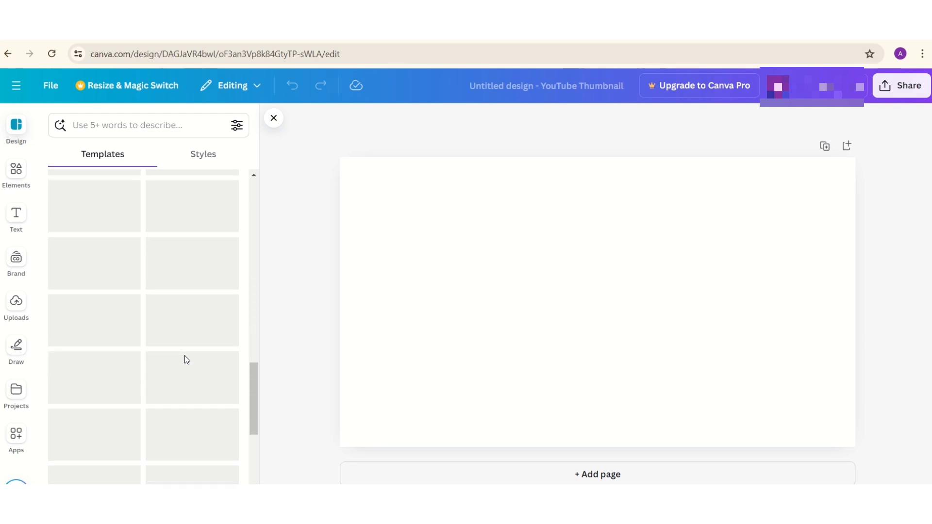
{"action": "scroll", "coordinate": [184, 361], "scroll_direction": "down", "scroll_amount": 4}
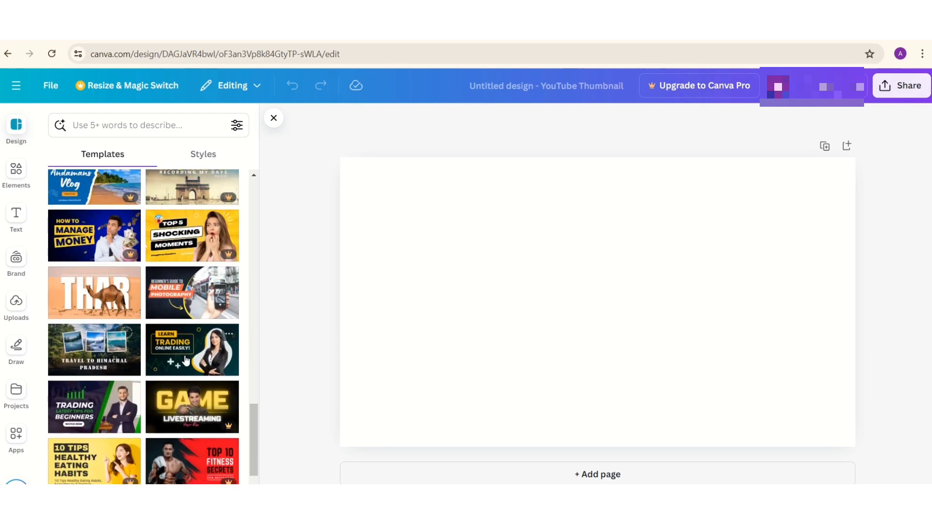
{"action": "scroll", "coordinate": [185, 359], "scroll_direction": "down", "scroll_amount": 8}
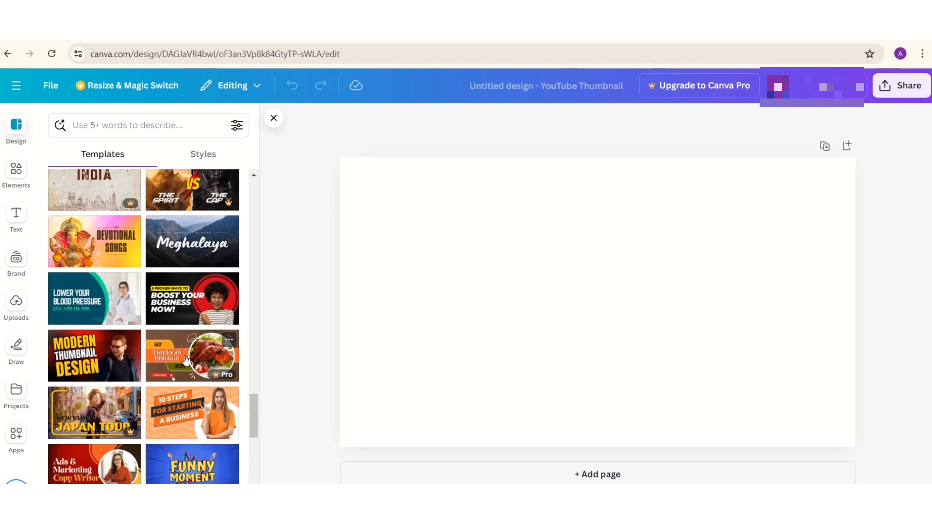
{"action": "scroll", "coordinate": [185, 360], "scroll_direction": "down", "scroll_amount": 5}
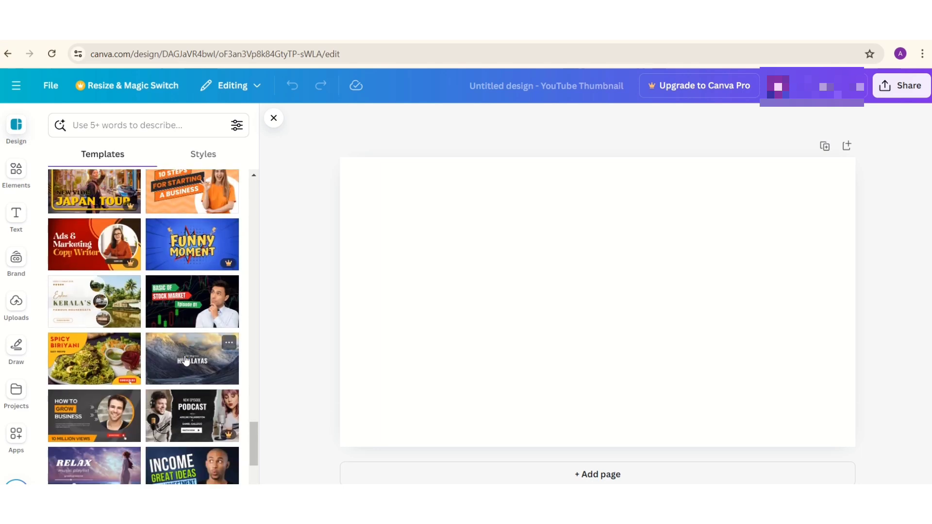
{"action": "scroll", "coordinate": [185, 359], "scroll_direction": "down", "scroll_amount": 5}
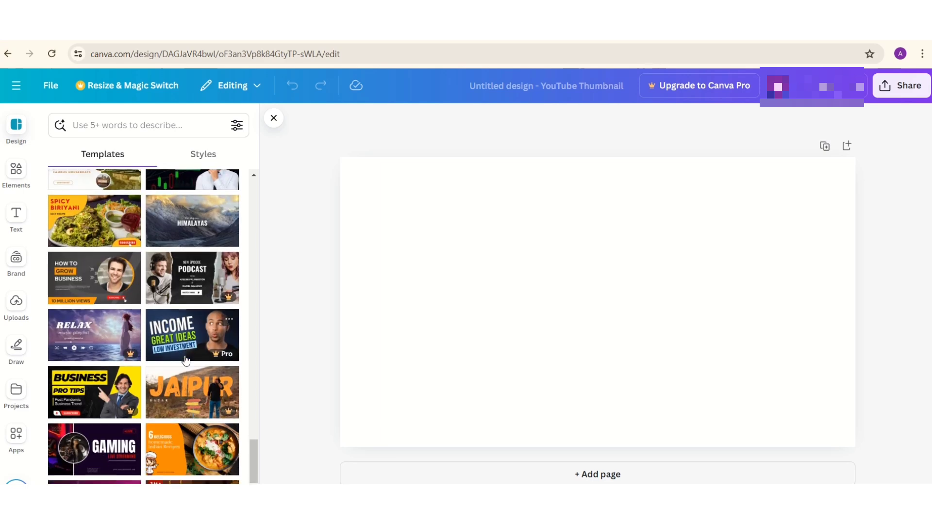
{"action": "scroll", "coordinate": [185, 359], "scroll_direction": "down", "scroll_amount": 5}
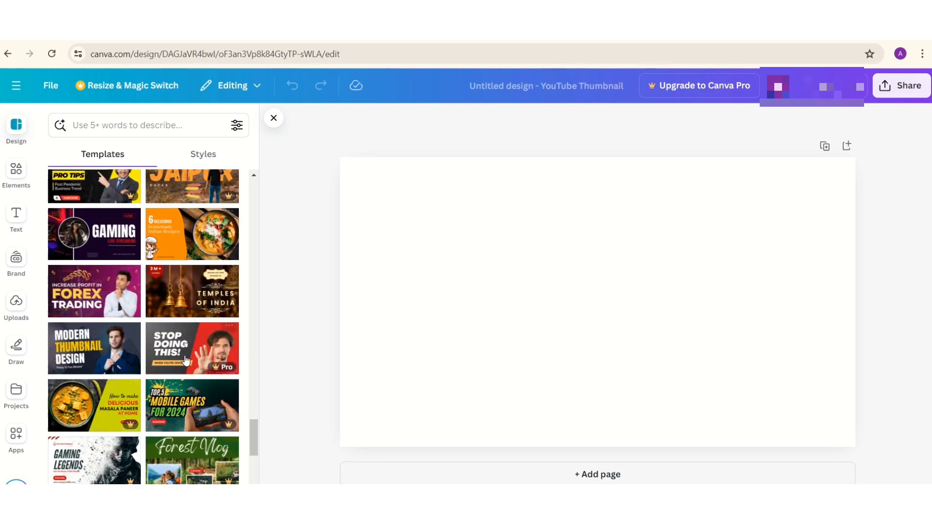
{"action": "scroll", "coordinate": [185, 359], "scroll_direction": "down", "scroll_amount": 3}
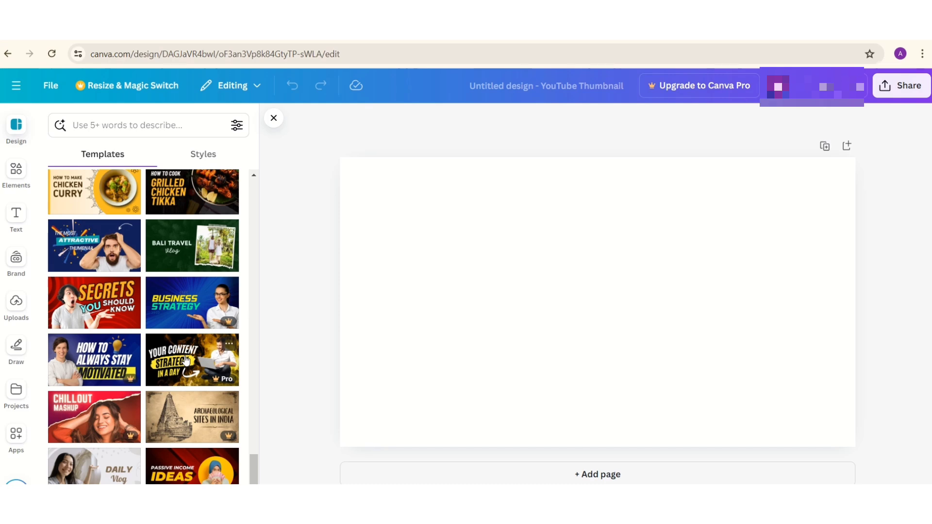
{"action": "scroll", "coordinate": [185, 360], "scroll_direction": "down", "scroll_amount": 3}
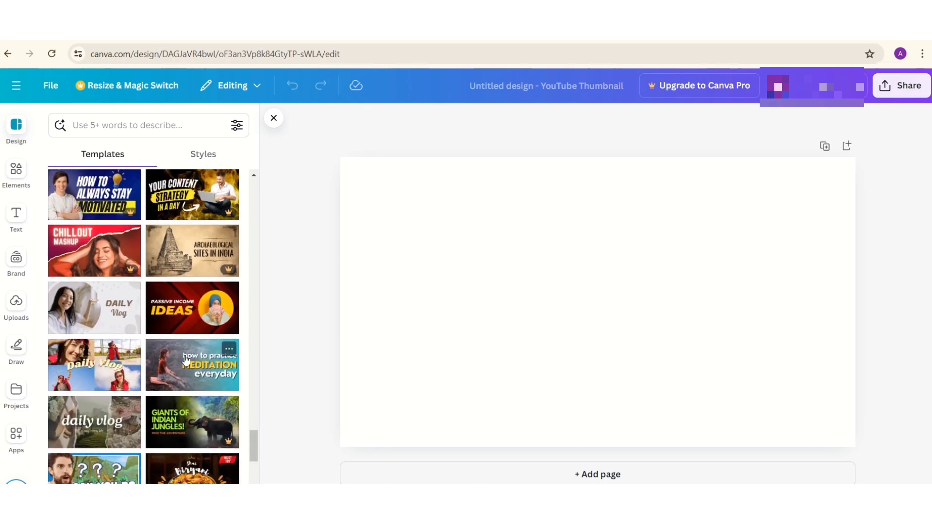
{"action": "scroll", "coordinate": [185, 359], "scroll_direction": "down", "scroll_amount": 7}
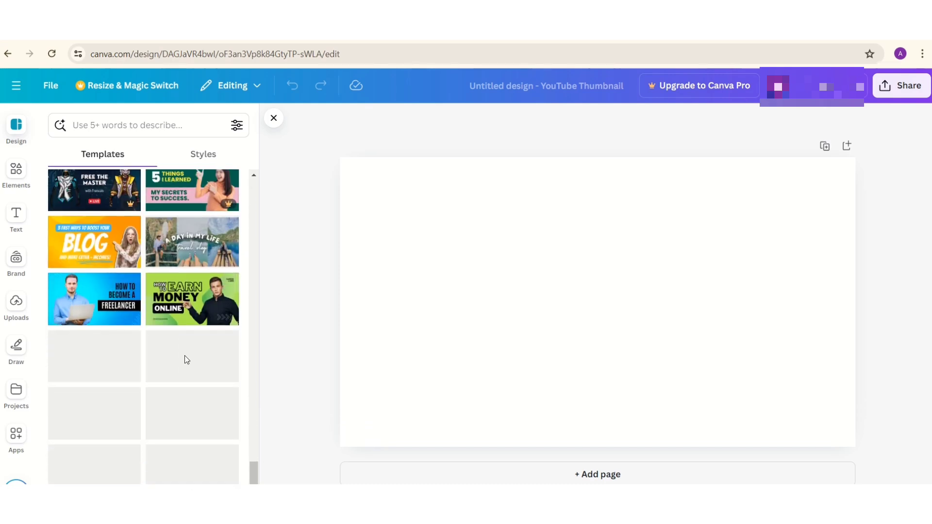
{"action": "scroll", "coordinate": [185, 359], "scroll_direction": "down", "scroll_amount": 7}
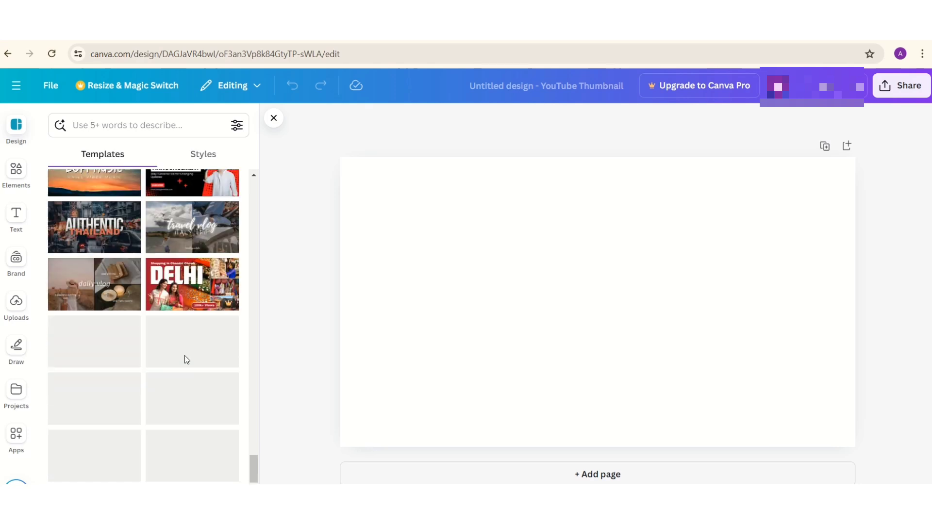
{"action": "scroll", "coordinate": [185, 359], "scroll_direction": "down", "scroll_amount": 2}
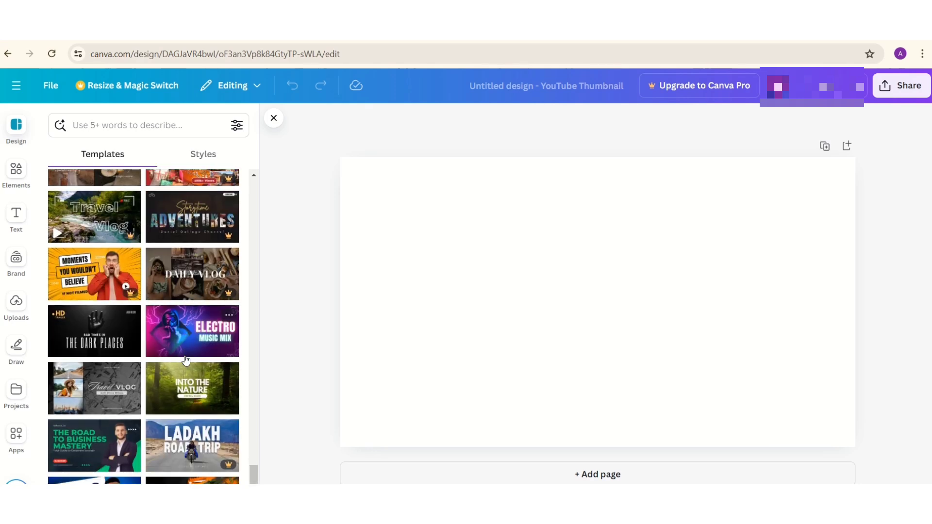
{"action": "scroll", "coordinate": [185, 359], "scroll_direction": "down", "scroll_amount": 4}
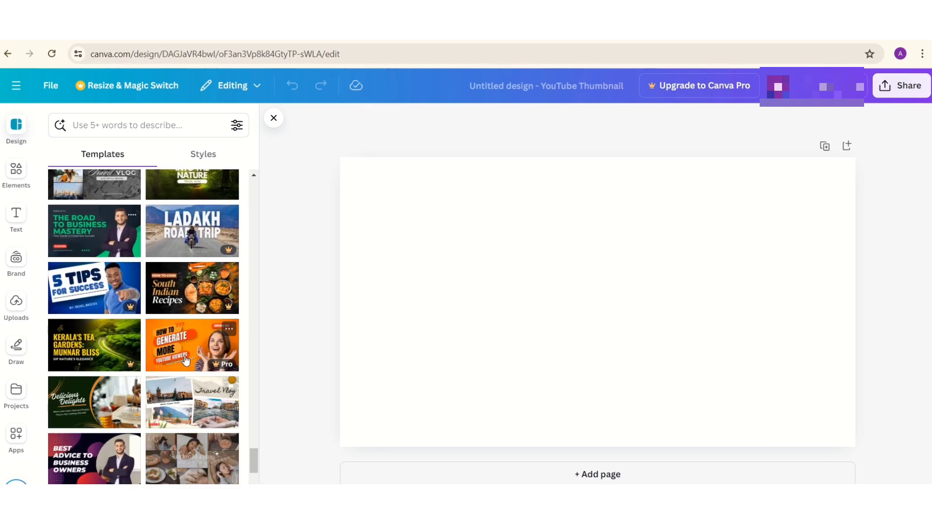
{"action": "scroll", "coordinate": [185, 359], "scroll_direction": "down", "scroll_amount": 3}
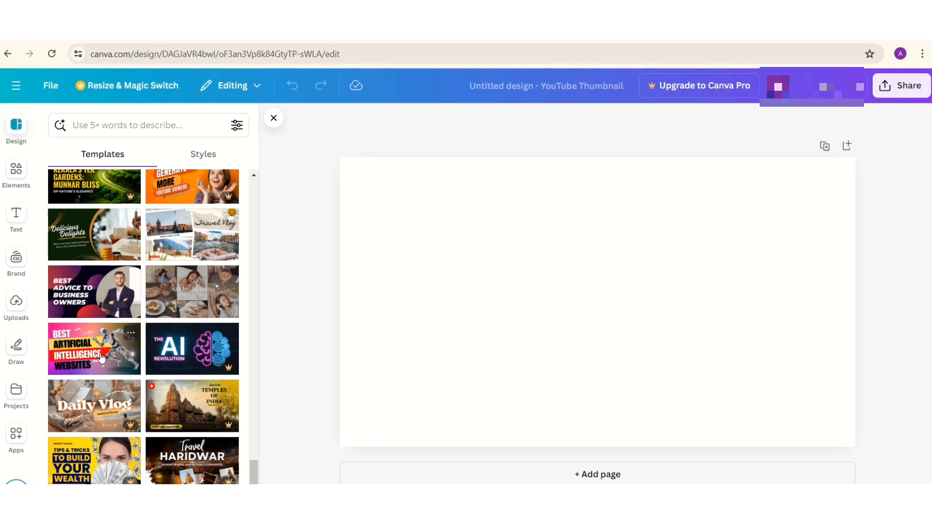
Apply the "Yellow White Bold Best AI Websites" YouTube thumbnail template and replace its word BEST with EASY
{"action": "left_click", "coordinate": [101, 358]}
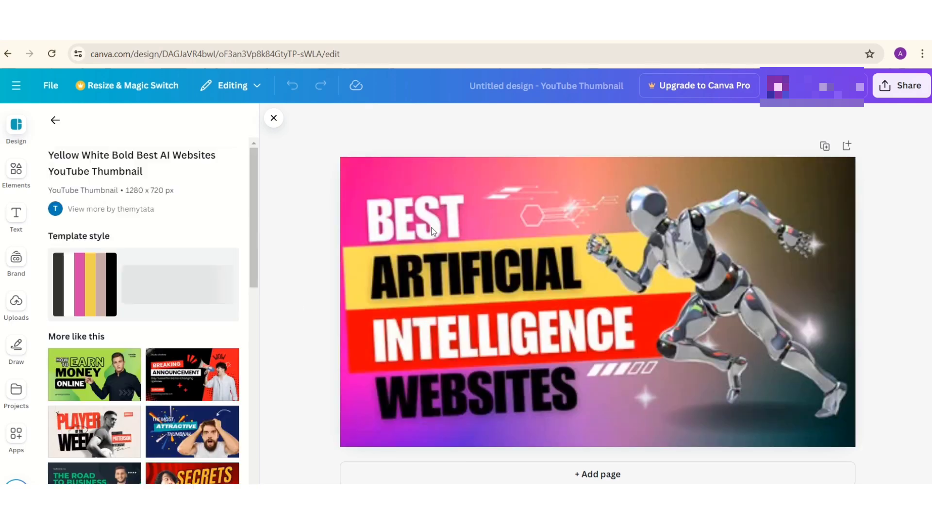
{"action": "left_click", "coordinate": [450, 273]}
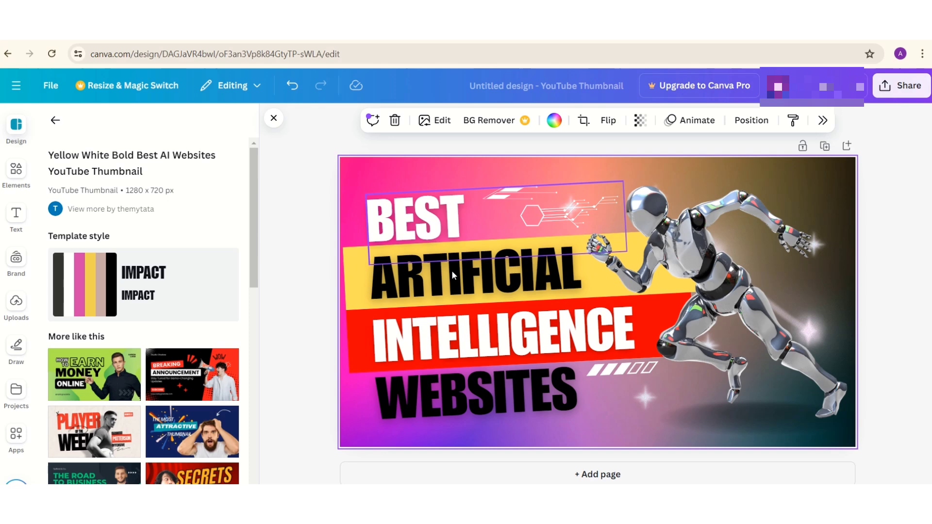
{"action": "double_click", "coordinate": [438, 219]}
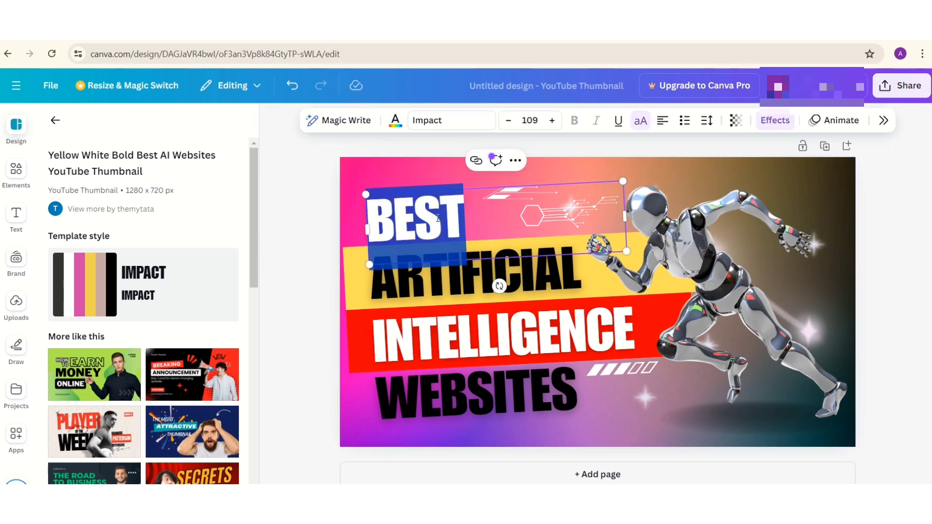
{"action": "type", "text": "EASY"}
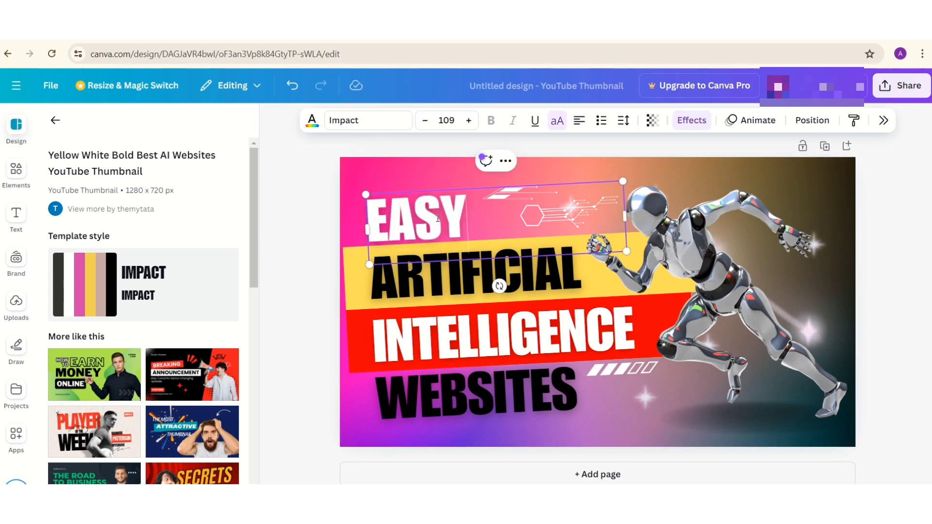
Replace the word ARTIFICIAL with "WAY TO CREATE" and widen its text box so the phrase fits on one line
{"action": "left_click", "coordinate": [457, 277]}
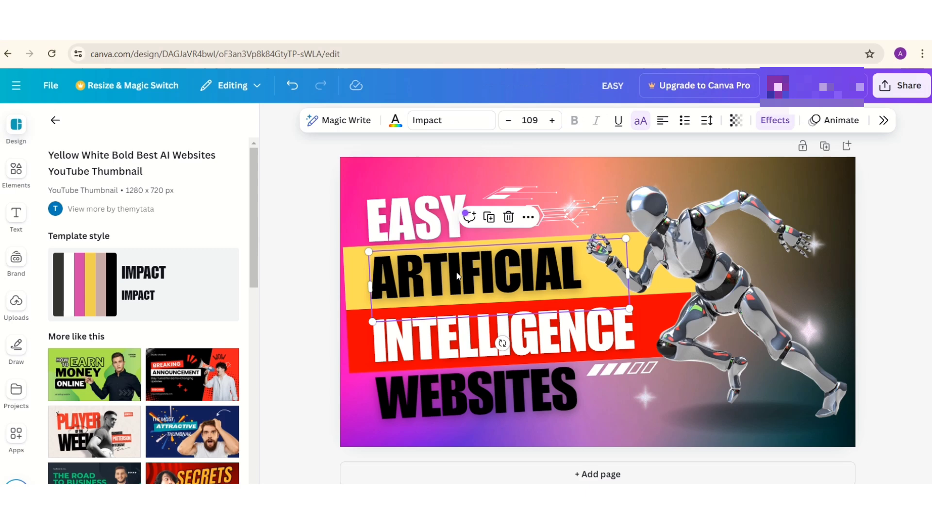
{"action": "double_click", "coordinate": [457, 273]}
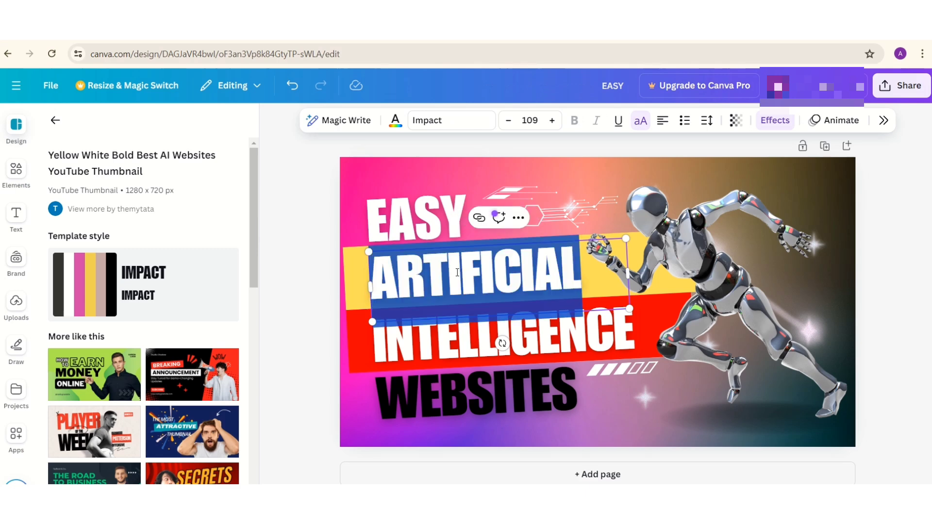
{"action": "type", "text": "WAY"}
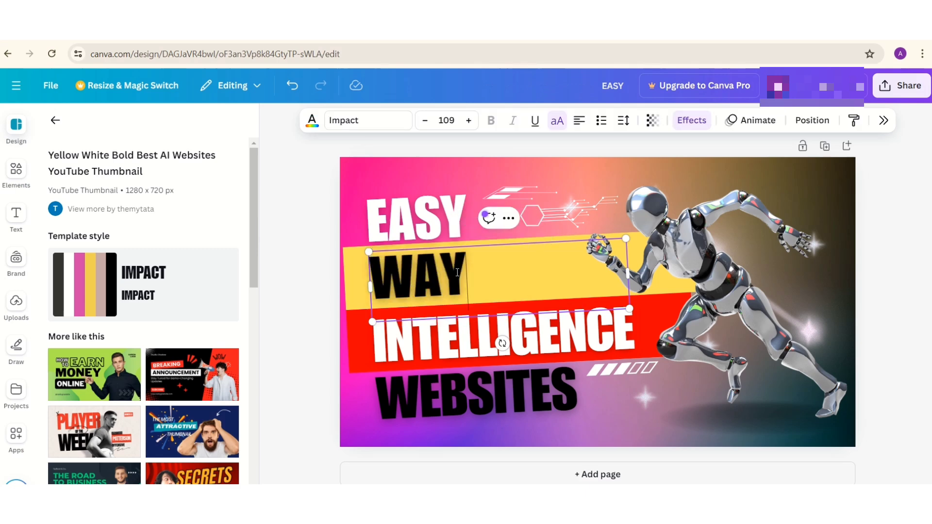
{"action": "type", "text": " TO CREATE"}
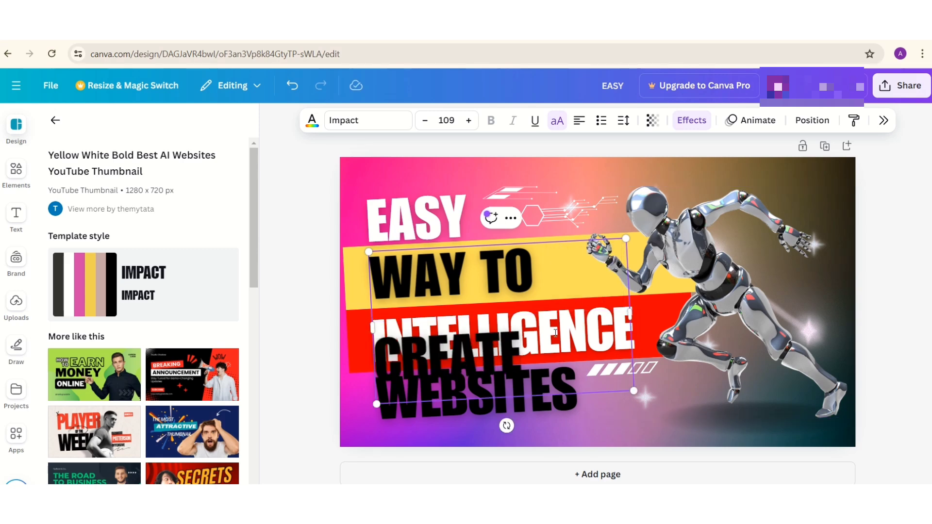
{"action": "left_click_drag", "start_coordinate": [630, 310], "coordinate": [698, 310]}
Replace the word INTELLIGENCE on the red band with YOUTUBE
{"action": "left_click", "coordinate": [475, 342]}
{"action": "double_click", "coordinate": [476, 340]}
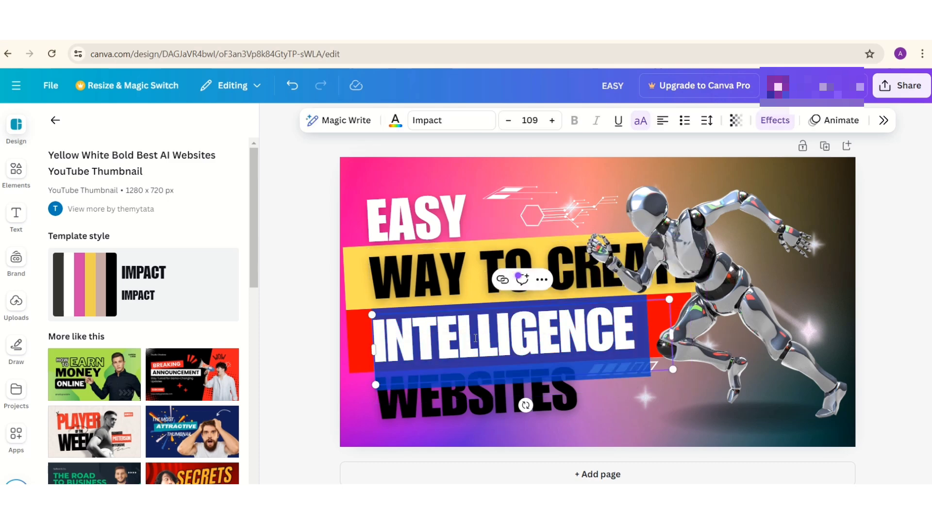
{"action": "type", "text": "YOUTUBE"}
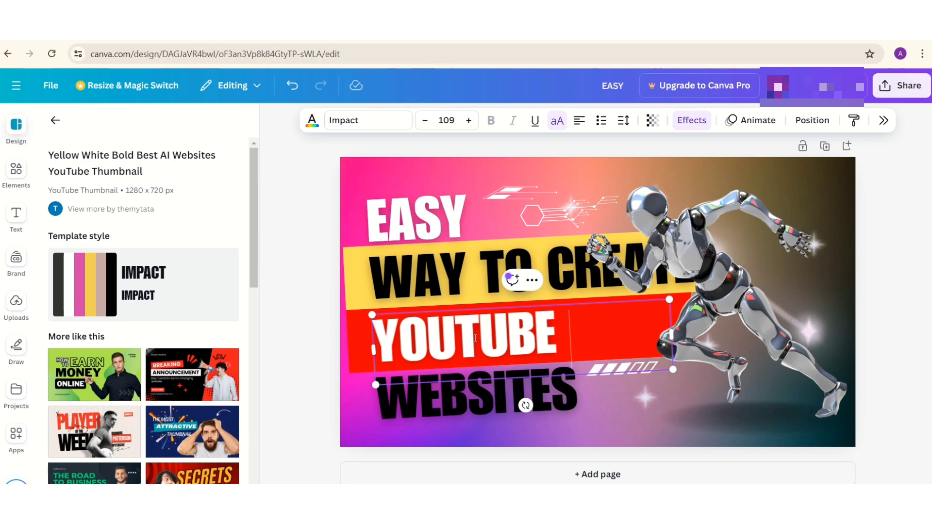
Replace the word WEBSITES below the red band with CHANNEL
{"action": "left_click", "coordinate": [444, 402]}
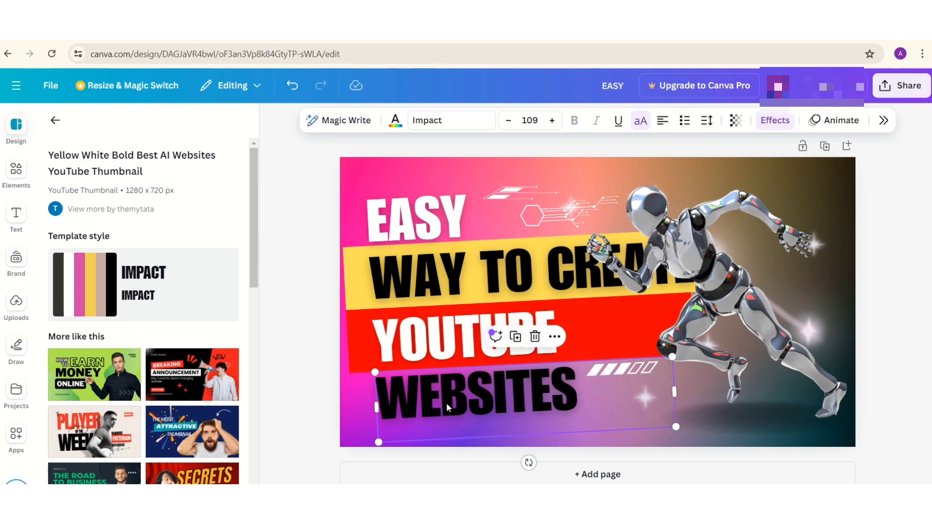
{"action": "left_click", "coordinate": [447, 403]}
{"action": "key", "text": "shift+Home"}
{"action": "key", "text": "ctrl+a"}
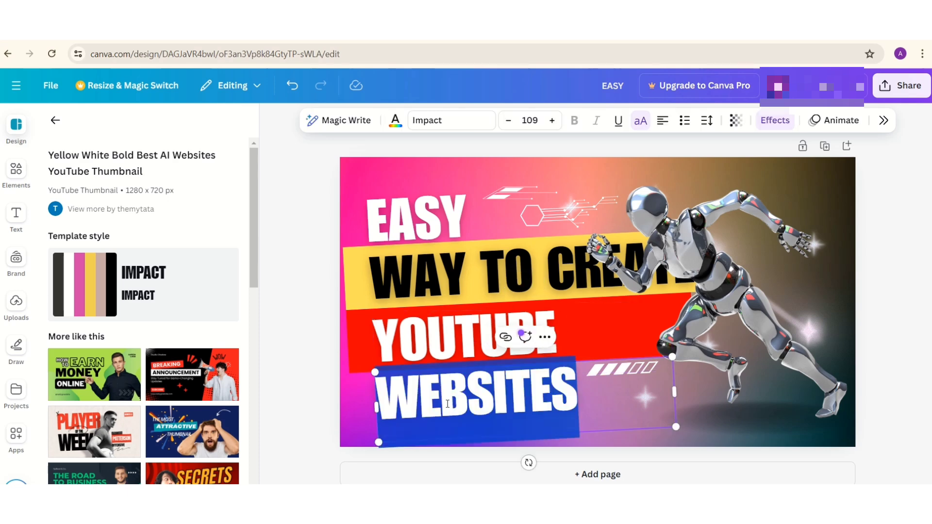
{"action": "type", "text": "CHA"}
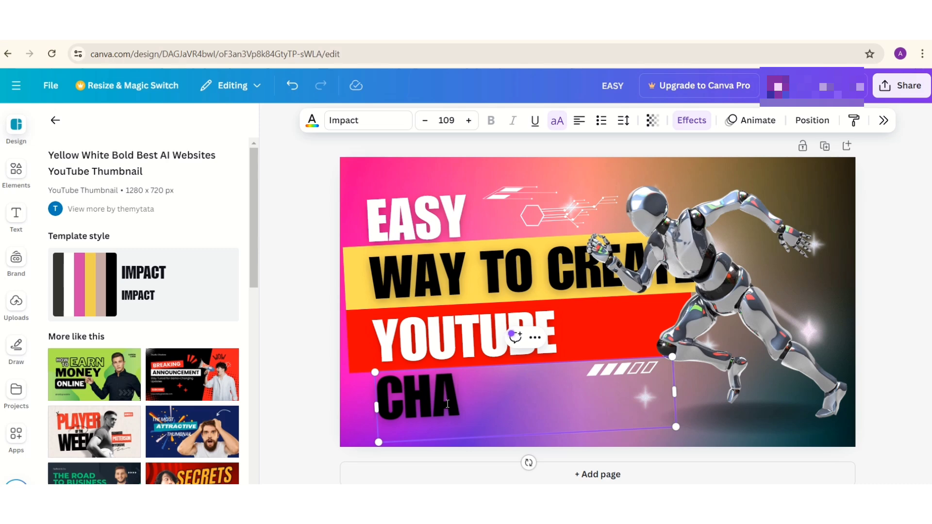
{"action": "type", "text": "NNEL"}
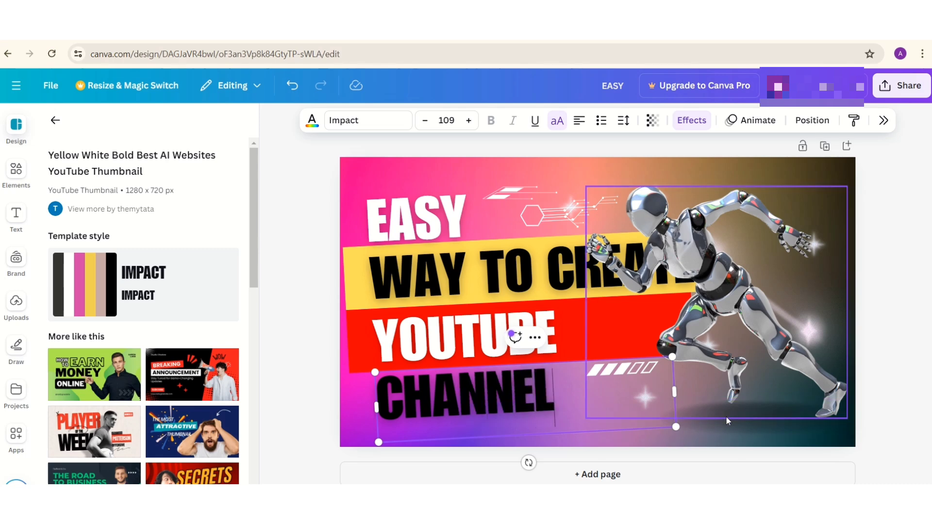
{"action": "left_click", "coordinate": [809, 304]}
Reduce the font size of the "WAY TO CREATE" line to 89.5
{"action": "left_click", "coordinate": [526, 276]}
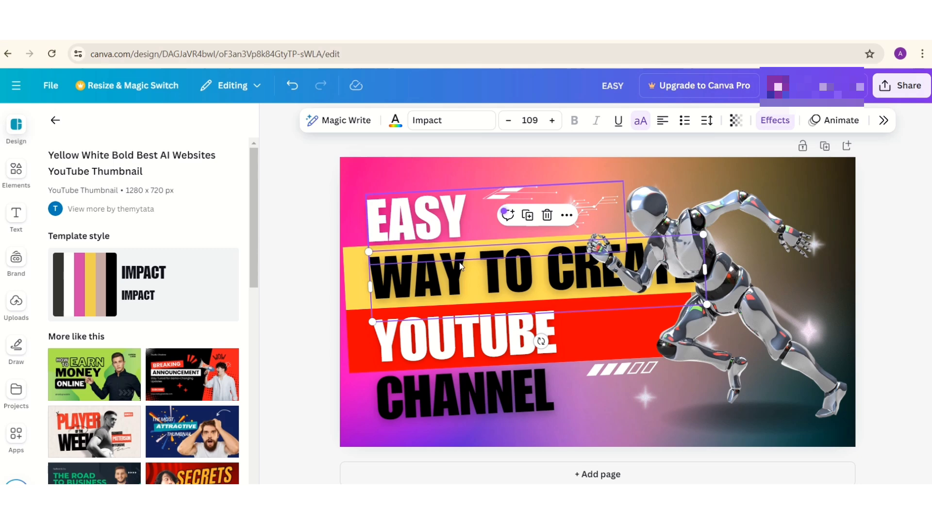
{"action": "double_click", "coordinate": [460, 277]}
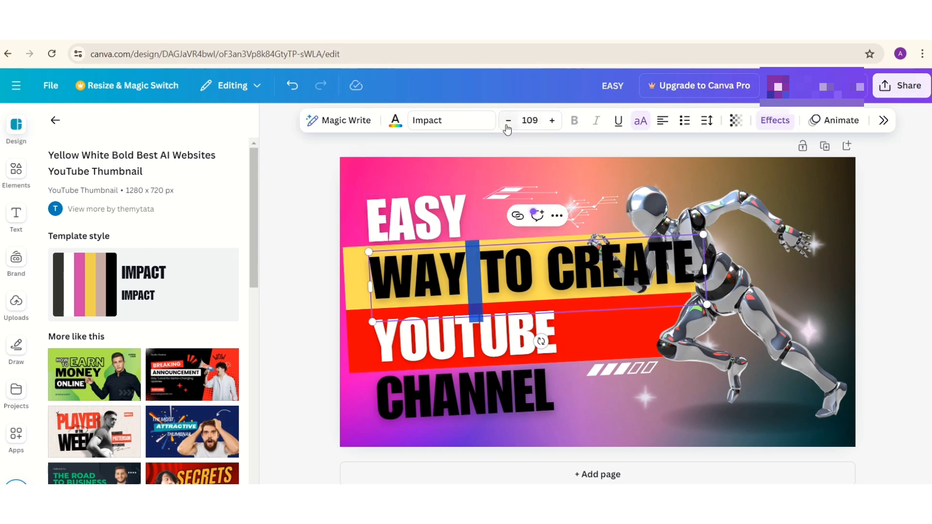
{"action": "left_click", "coordinate": [509, 121]}
{"action": "left_click", "coordinate": [508, 121]}
{"action": "left_click", "coordinate": [508, 121]}
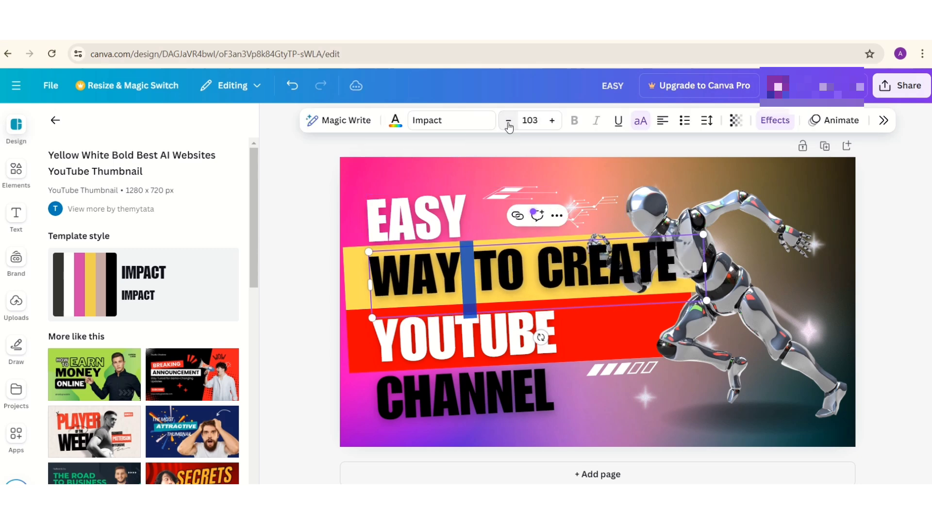
{"action": "left_click", "coordinate": [508, 121]}
{"action": "left_click", "coordinate": [508, 121]}
{"action": "left_click", "coordinate": [508, 122]}
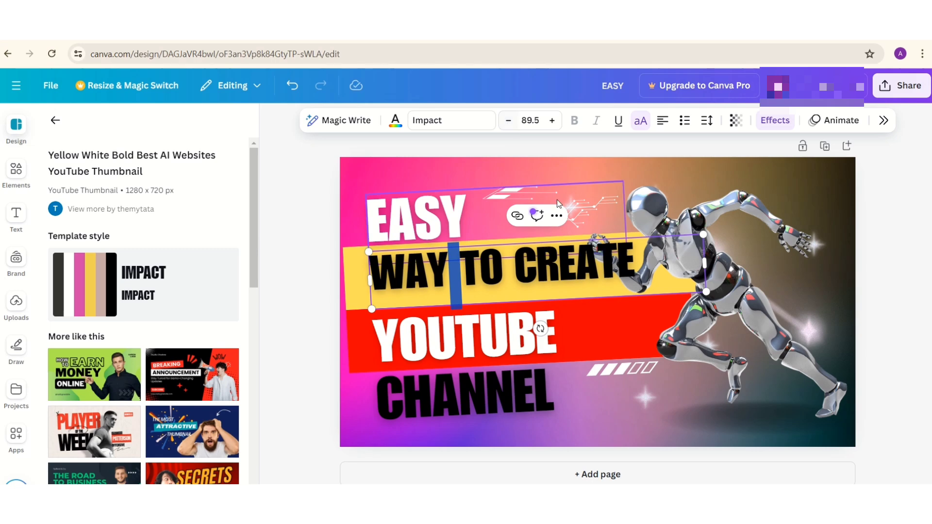
{"action": "left_click", "coordinate": [564, 173]}
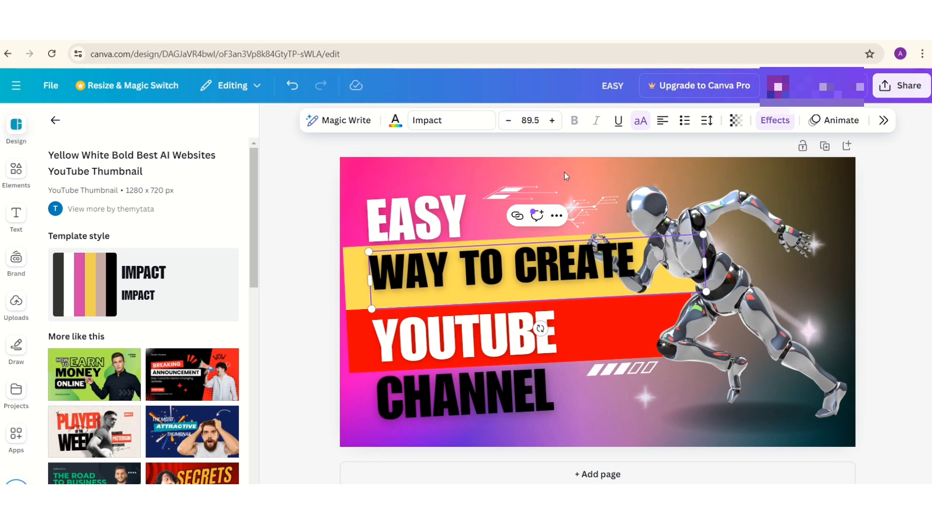
Shift the "WAY TO CREATE" line slightly left within the yellow band and move the robot image right, past the thumbnail's edge
{"action": "left_click", "coordinate": [529, 273]}
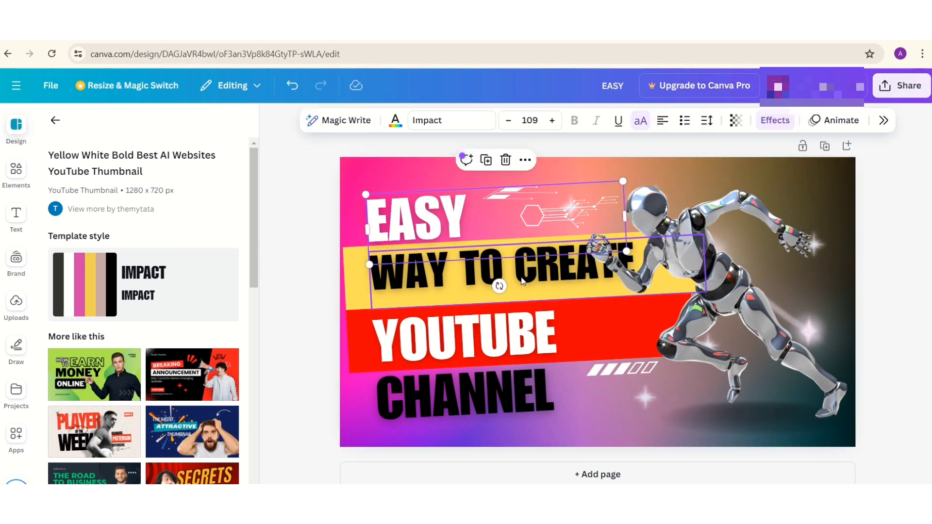
{"action": "left_click", "coordinate": [708, 166]}
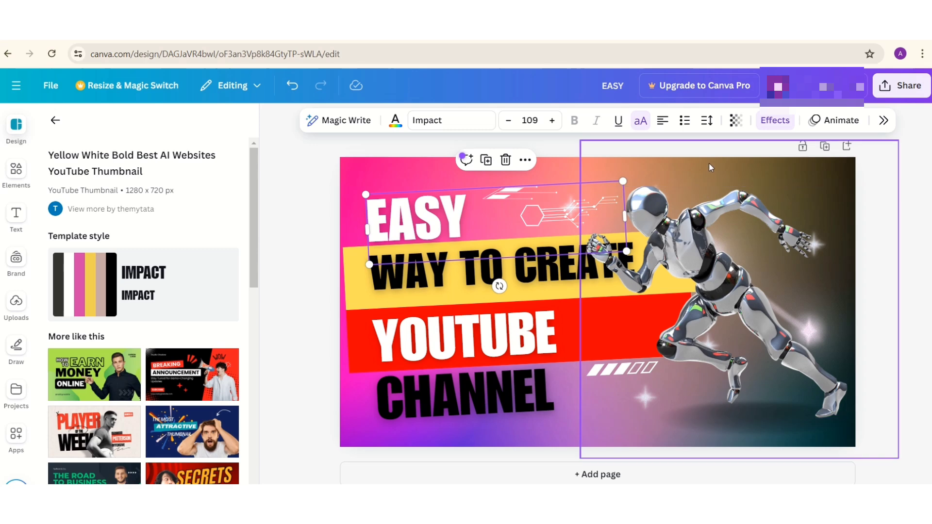
{"action": "left_click_drag", "start_coordinate": [413, 287], "coordinate": [395, 288]}
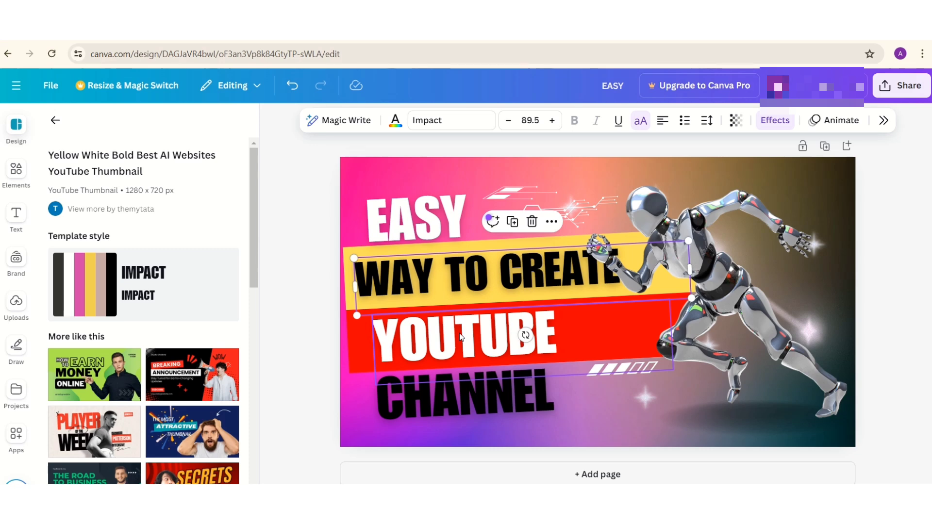
{"action": "left_click_drag", "start_coordinate": [716, 287], "coordinate": [756, 282]}
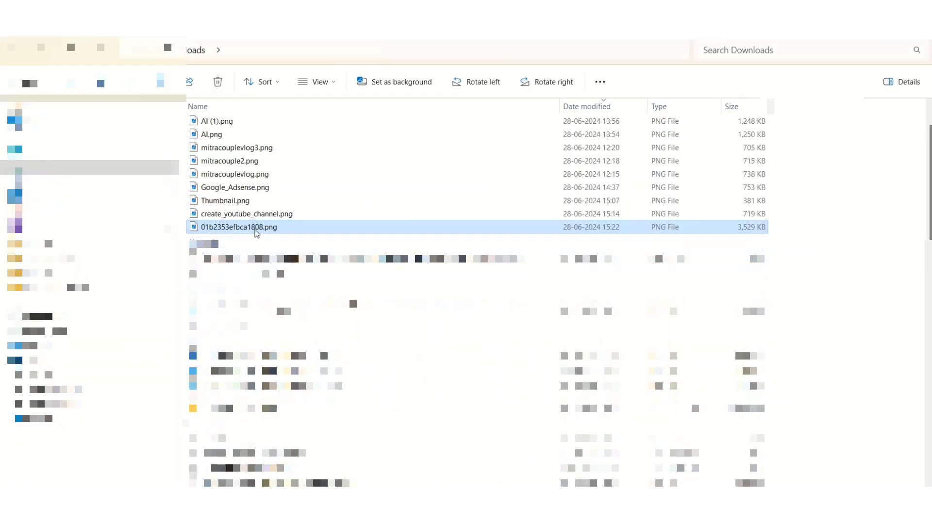
Upload the image 01b2353efbca1808.png from the Downloads folder to the Canva uploads
{"action": "left_click_drag", "start_coordinate": [255, 229], "coordinate": [677, 500]}
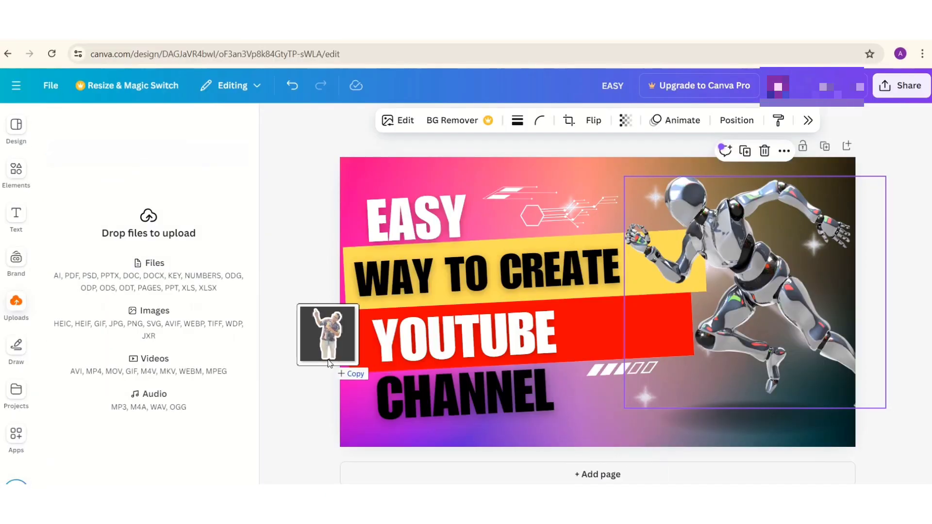
{"action": "left_click_drag", "start_coordinate": [319, 367], "coordinate": [133, 314]}
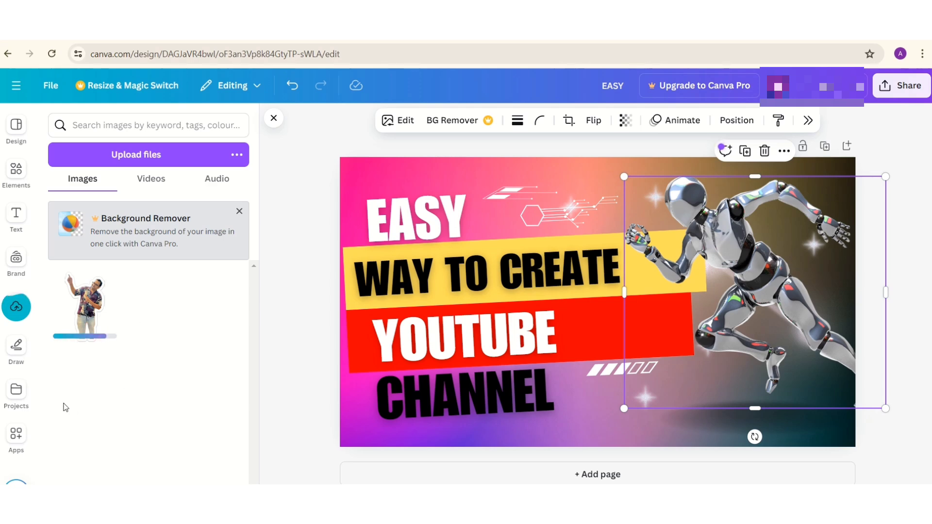
{"action": "left_click", "coordinate": [14, 314]}
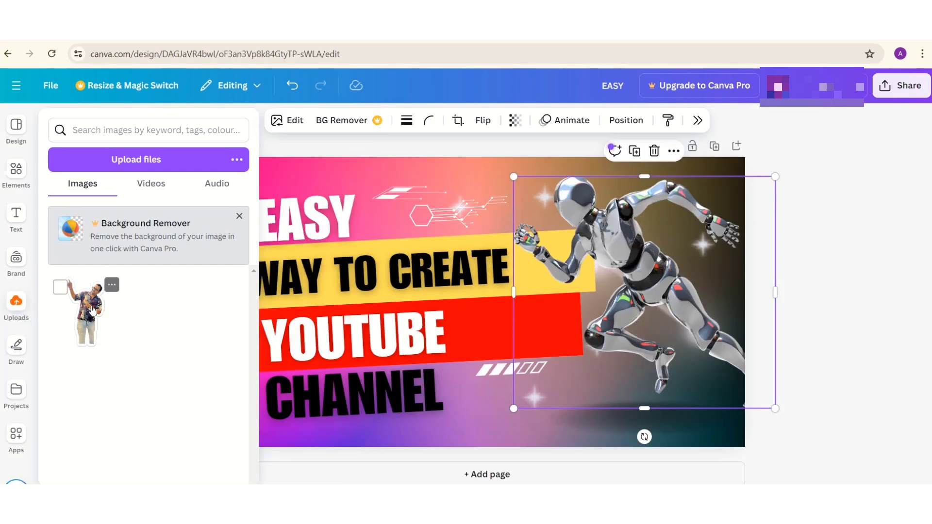
Replace the robot with the uploaded cutout of the man, lowered to the thumbnail's bottom edge with its frame extended upward around the raised hand
{"action": "left_click_drag", "start_coordinate": [92, 309], "coordinate": [566, 240]}
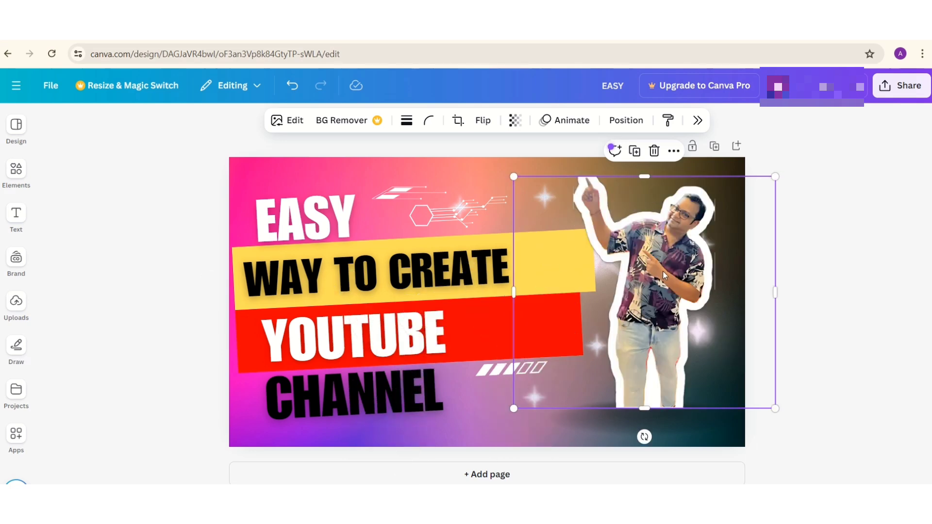
{"action": "left_click_drag", "start_coordinate": [663, 271], "coordinate": [648, 327]}
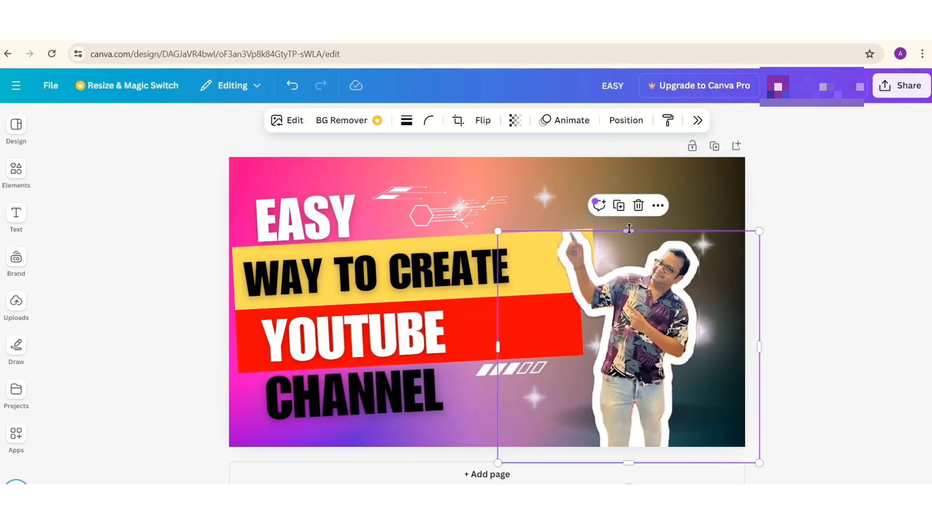
{"action": "left_click_drag", "start_coordinate": [628, 231], "coordinate": [621, 213]}
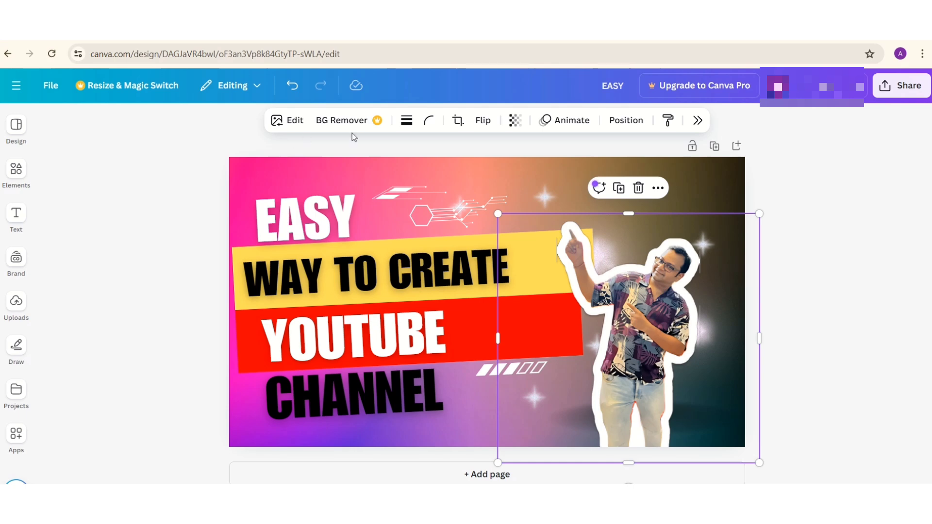
Examine the aspect ratio and rotation options available for cropping the man's cutout, leaving the crop unchanged
{"action": "double_click", "coordinate": [659, 337]}
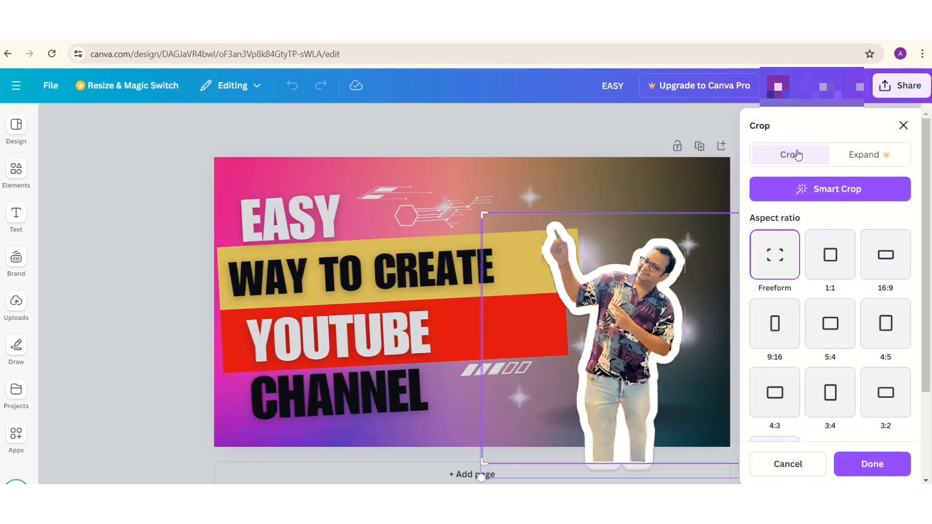
{"action": "scroll", "coordinate": [803, 332], "scroll_direction": "down", "scroll_amount": 3}
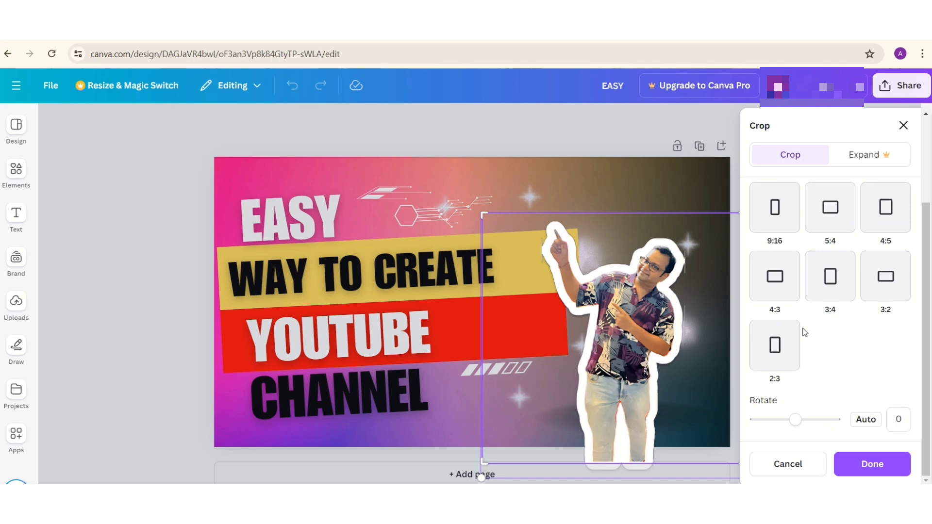
{"action": "scroll", "coordinate": [803, 332], "scroll_direction": "up", "scroll_amount": 3}
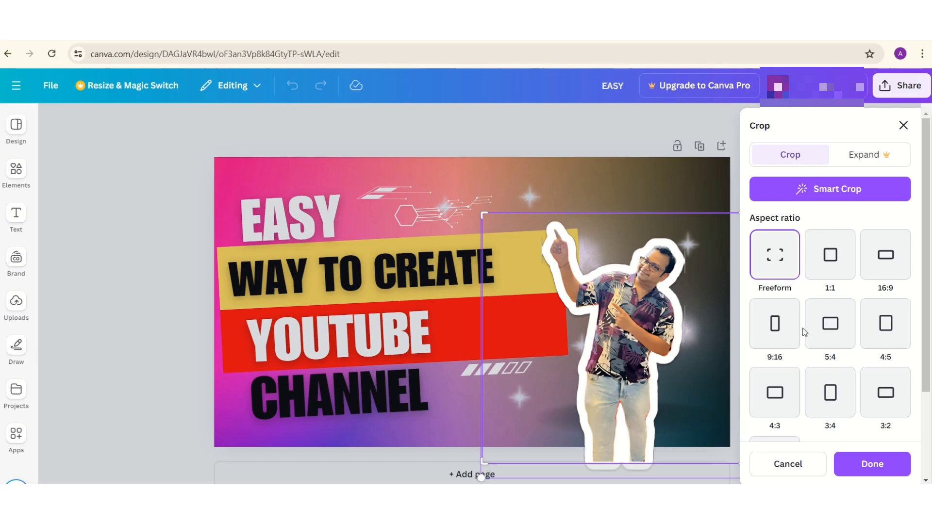
{"action": "scroll", "coordinate": [803, 333], "scroll_direction": "down", "scroll_amount": 3}
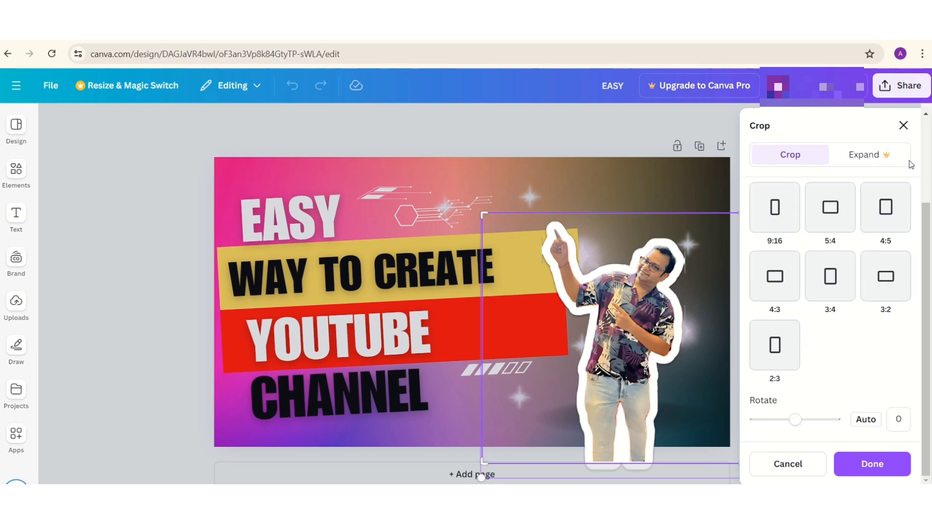
{"action": "left_click", "coordinate": [902, 127]}
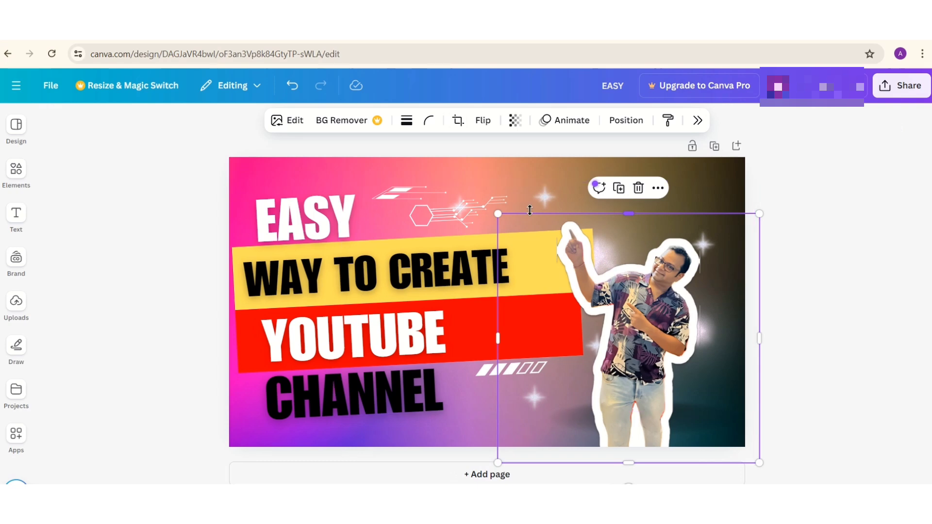
{"action": "double_click", "coordinate": [587, 287]}
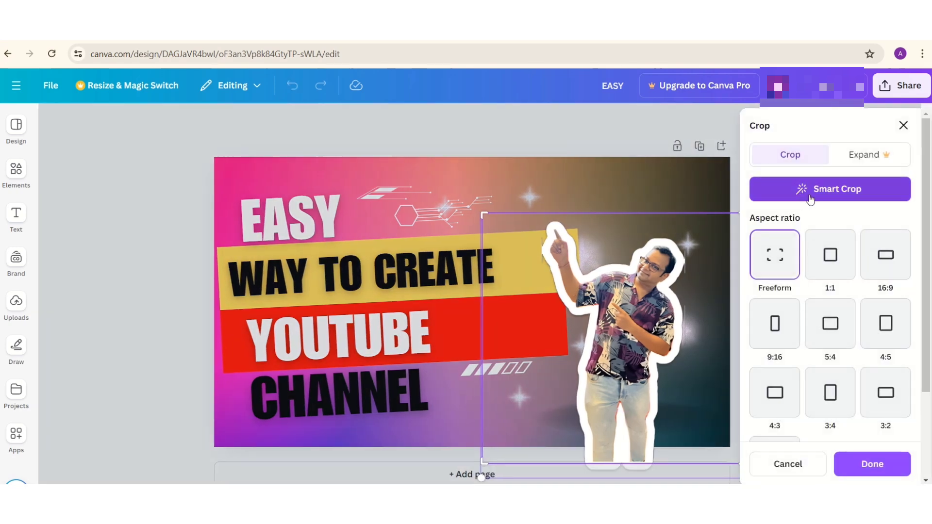
{"action": "scroll", "coordinate": [806, 276], "scroll_direction": "down", "scroll_amount": 3}
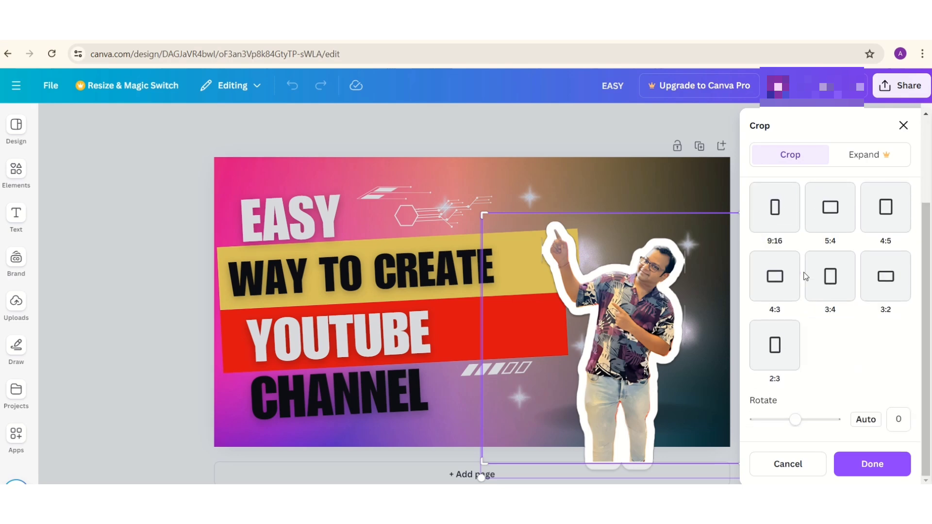
{"action": "scroll", "coordinate": [805, 276], "scroll_direction": "up", "scroll_amount": 3}
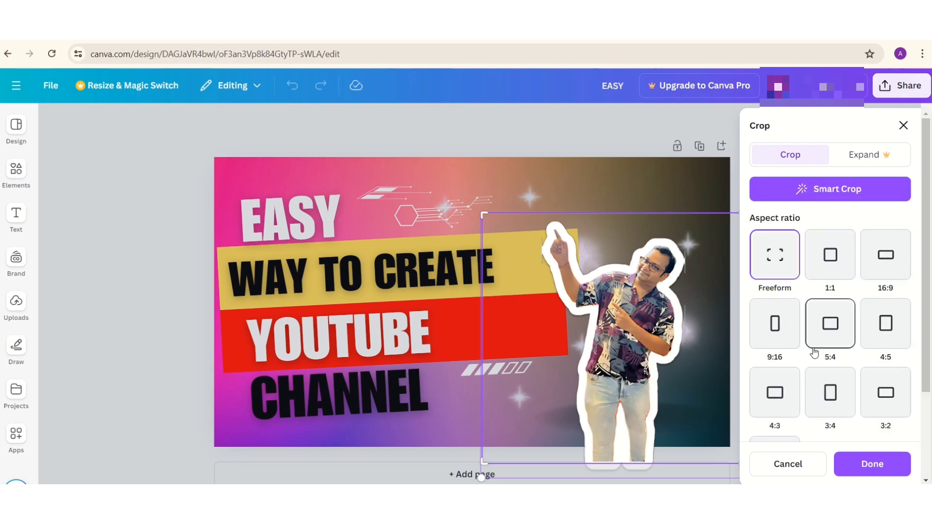
{"action": "scroll", "coordinate": [811, 354], "scroll_direction": "down", "scroll_amount": 3}
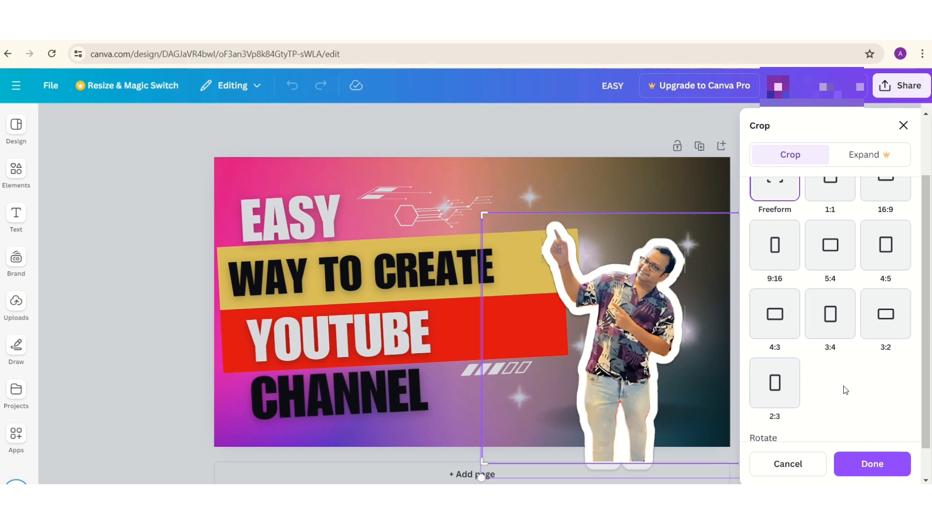
{"action": "scroll", "coordinate": [845, 390], "scroll_direction": "up", "scroll_amount": 2}
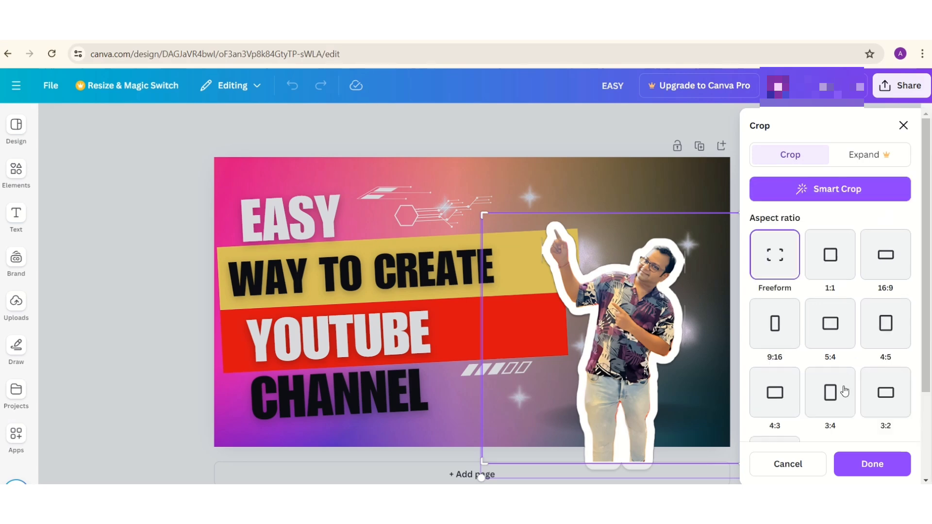
{"action": "left_click", "coordinate": [903, 127]}
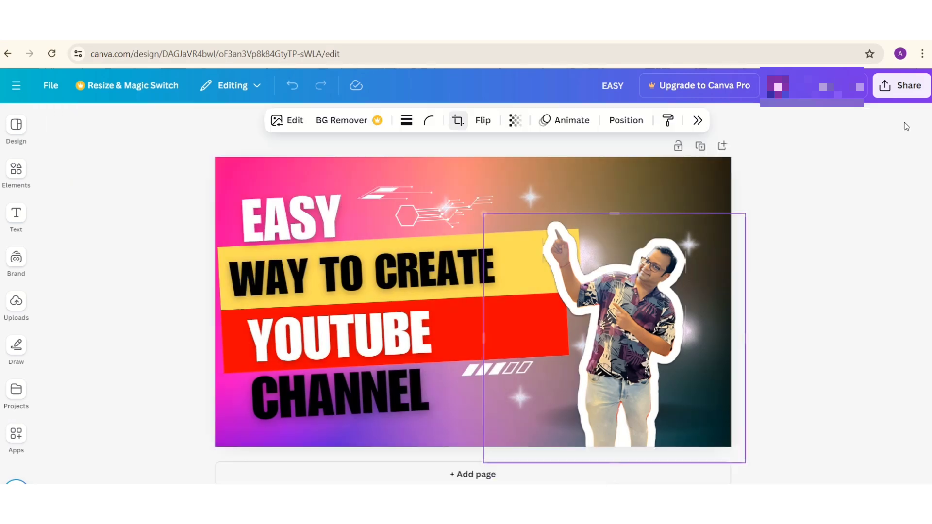
{"action": "left_click", "coordinate": [258, 87]}
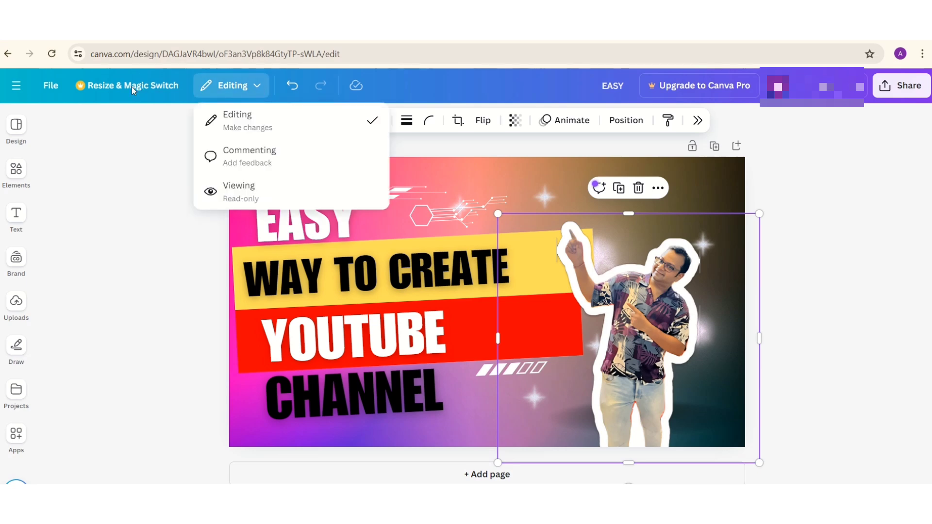
{"action": "left_click", "coordinate": [124, 111]}
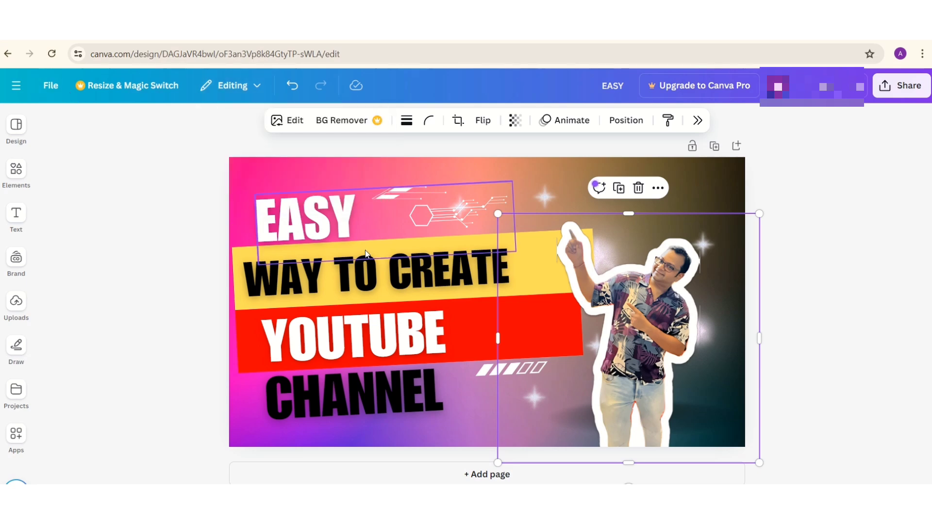
{"action": "double_click", "coordinate": [648, 307]}
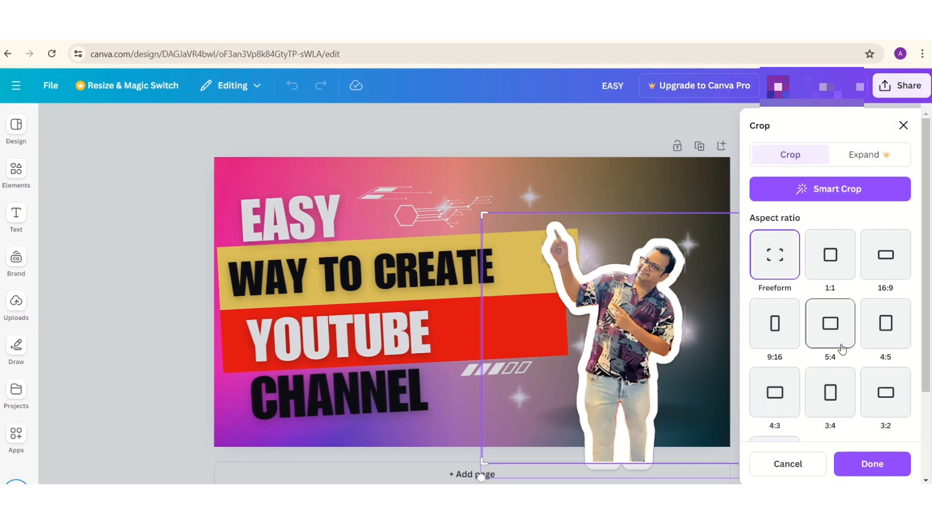
{"action": "scroll", "coordinate": [841, 346], "scroll_direction": "down", "scroll_amount": 1}
{"action": "scroll", "coordinate": [841, 349], "scroll_direction": "down", "scroll_amount": 1}
{"action": "scroll", "coordinate": [837, 335], "scroll_direction": "up", "scroll_amount": 2}
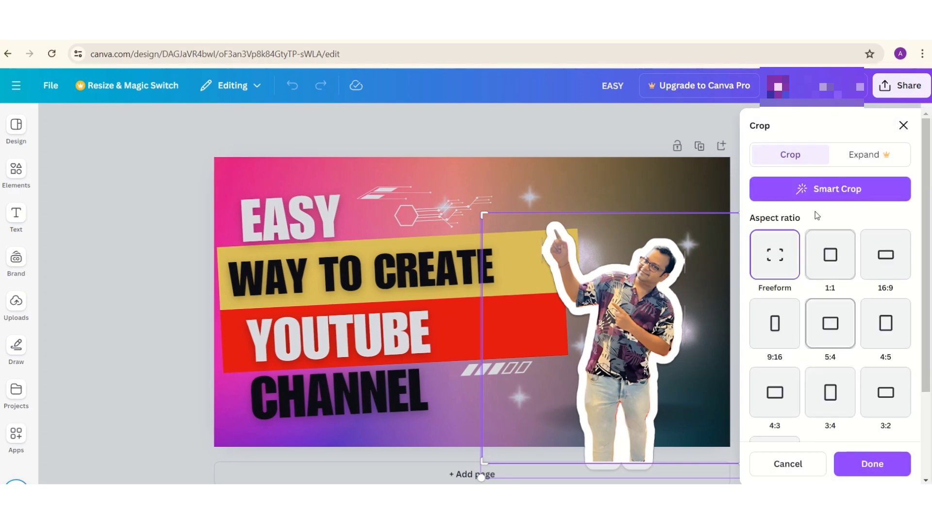
{"action": "left_click", "coordinate": [903, 126]}
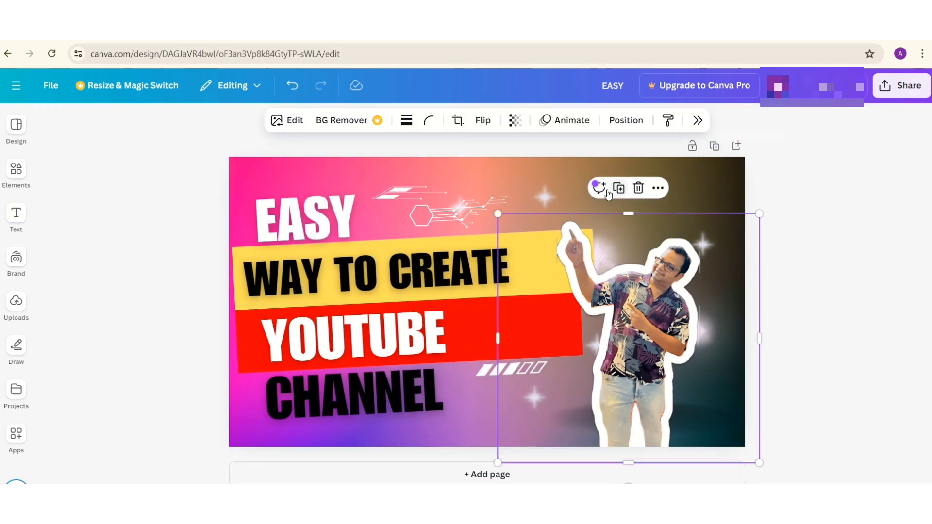
Open the Image Upscaler app for the selected cutout of the man
{"action": "left_click", "coordinate": [286, 123]}
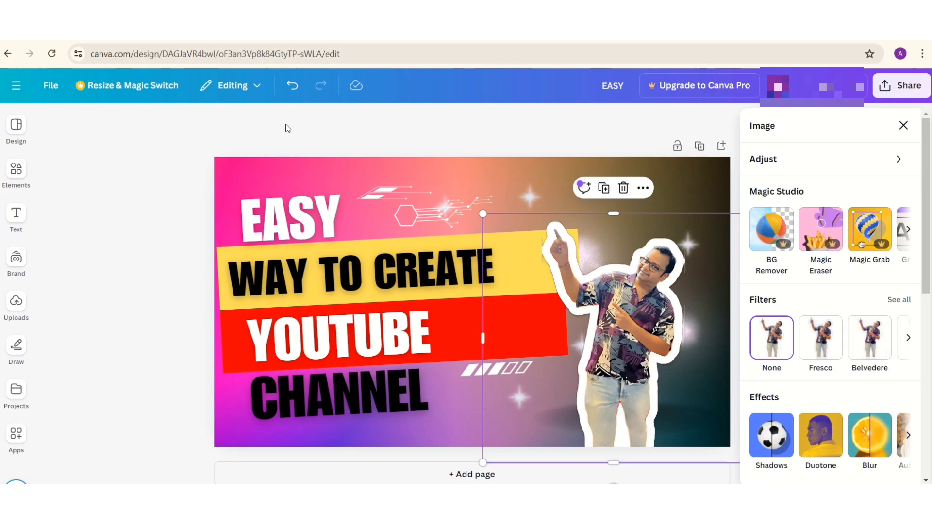
{"action": "scroll", "coordinate": [847, 373], "scroll_direction": "down", "scroll_amount": 3}
{"action": "scroll", "coordinate": [847, 374], "scroll_direction": "down", "scroll_amount": 3}
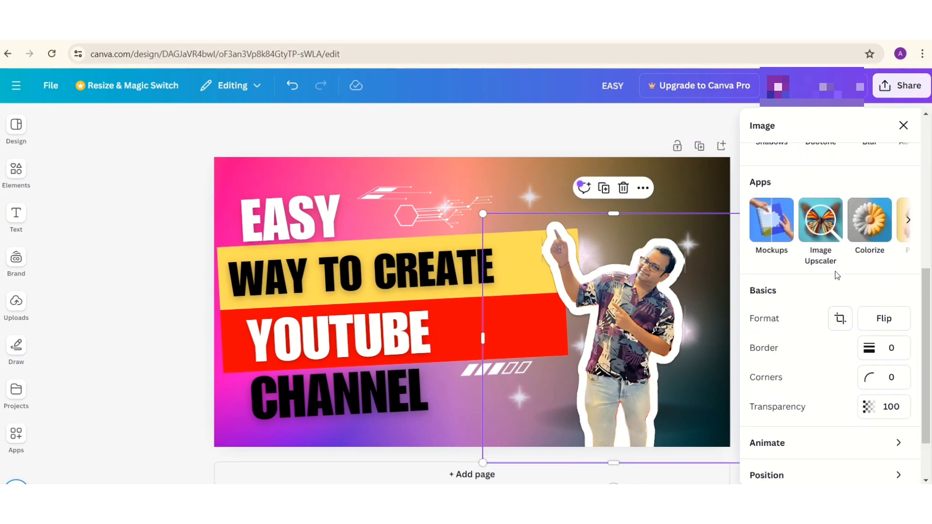
{"action": "left_click", "coordinate": [823, 258]}
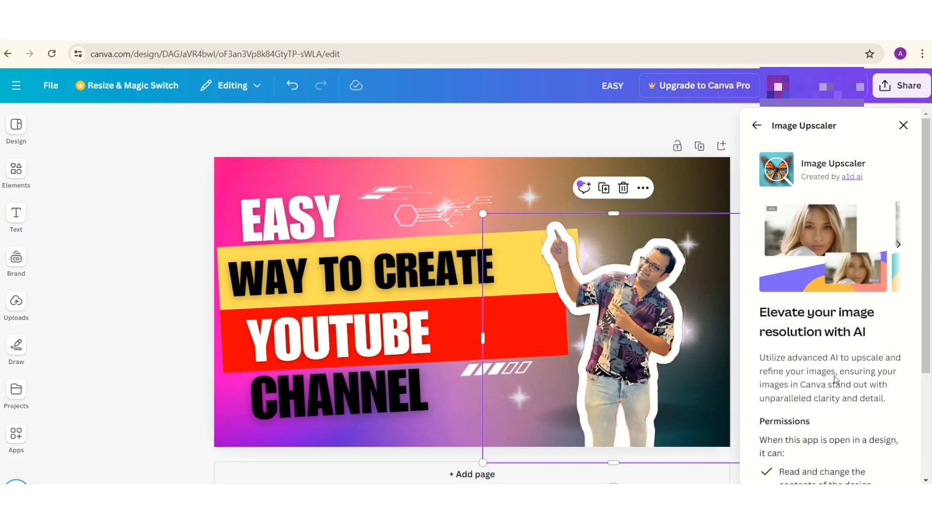
{"action": "scroll", "coordinate": [834, 376], "scroll_direction": "down", "scroll_amount": 3}
{"action": "left_click", "coordinate": [829, 419]}
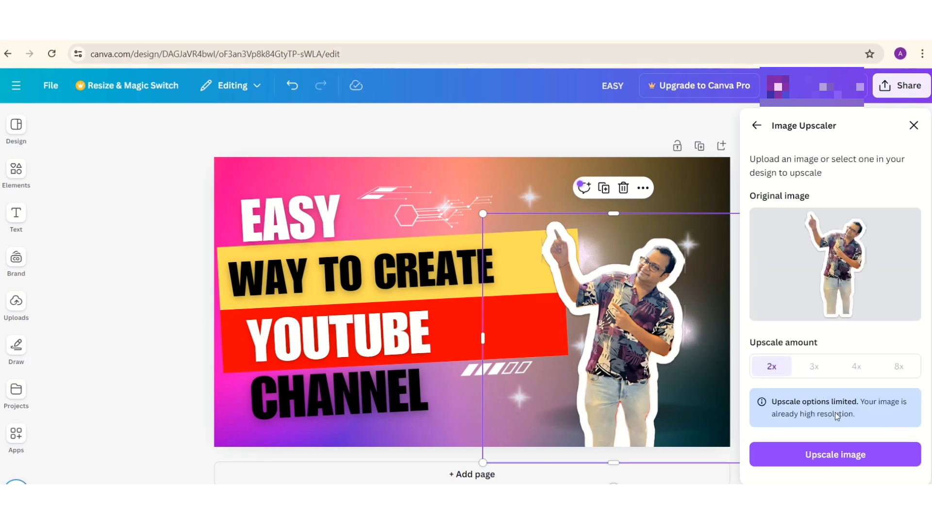
Upscale the man's cutout by 2x, replace the original in the design with the enhanced image, and deselect it
{"action": "left_click", "coordinate": [823, 456]}
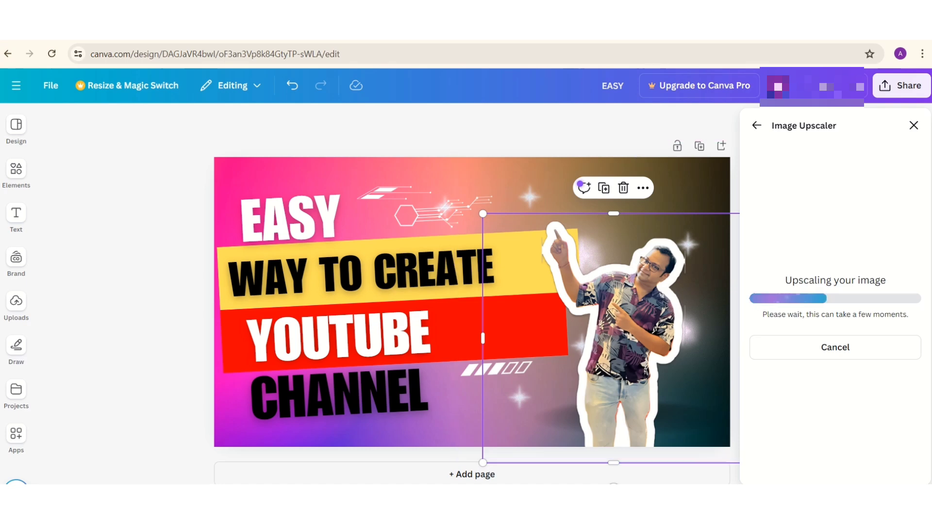
{"action": "mouse_move", "coordinate": [464, 43]}
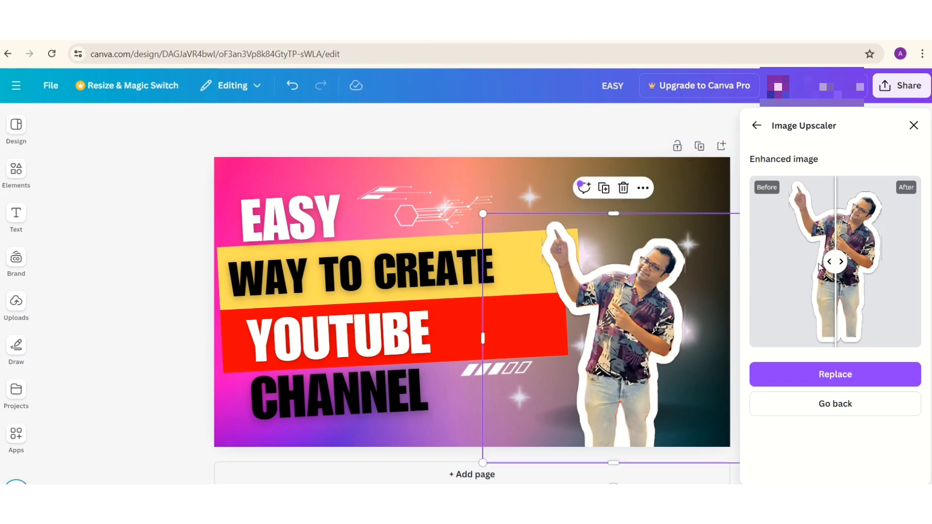
{"action": "left_click", "coordinate": [851, 379]}
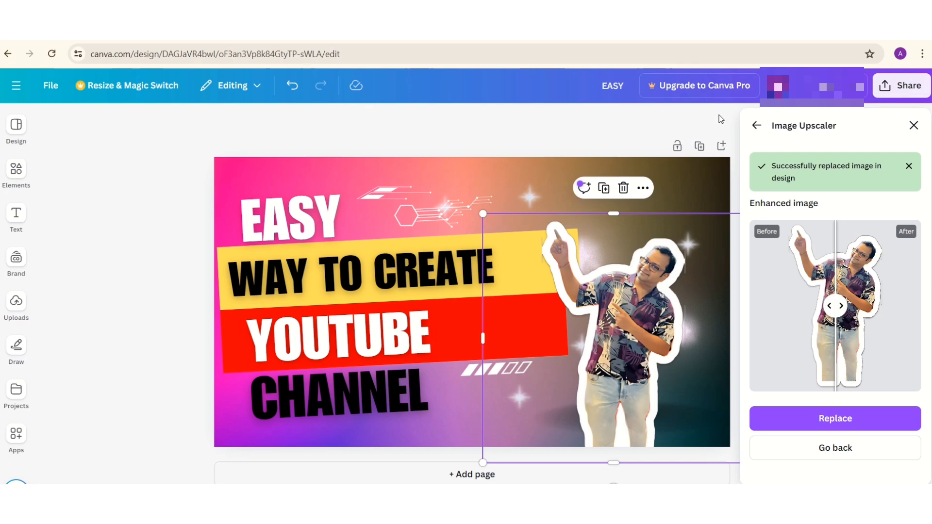
{"action": "left_click", "coordinate": [913, 126]}
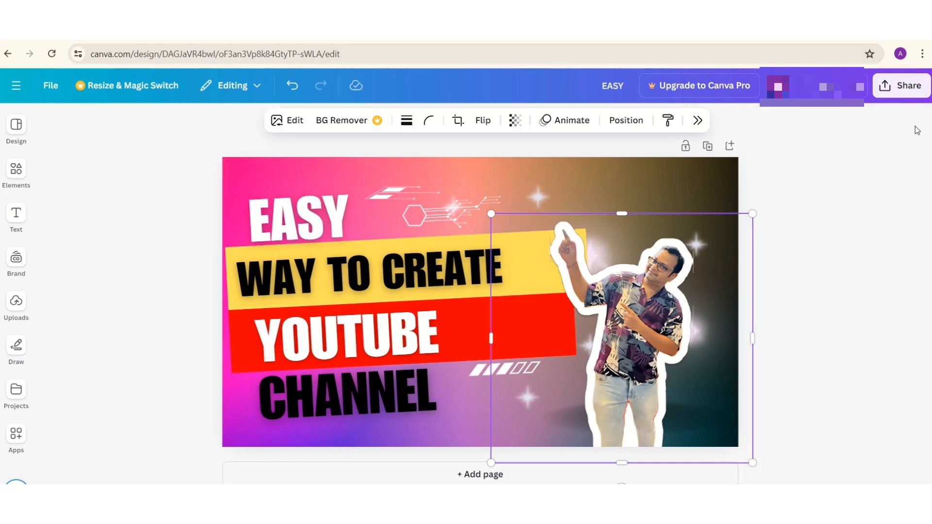
{"action": "left_click", "coordinate": [867, 211]}
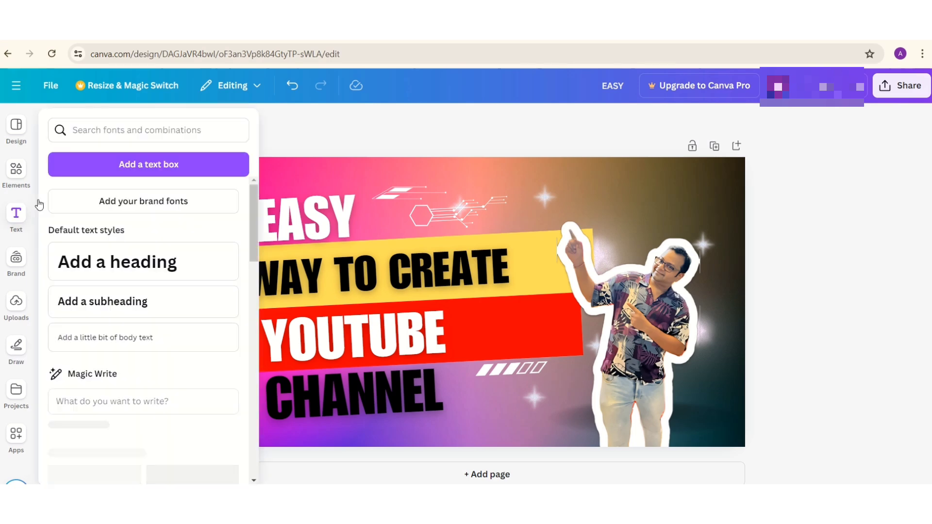
Find the round red icon under "youtube logo" in the elements, add it to the thumbnail, and shrink it above the man's raised hand
{"action": "left_click", "coordinate": [21, 187]}
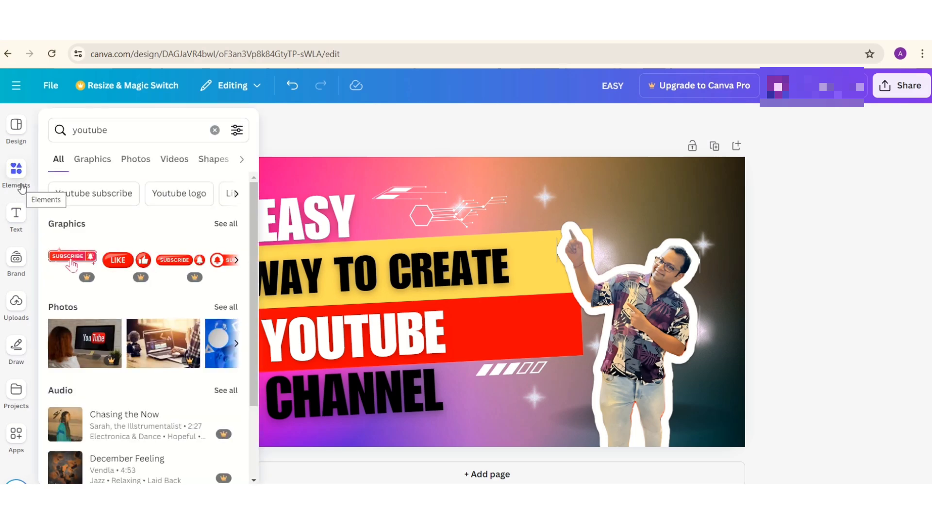
{"action": "left_click", "coordinate": [129, 134]}
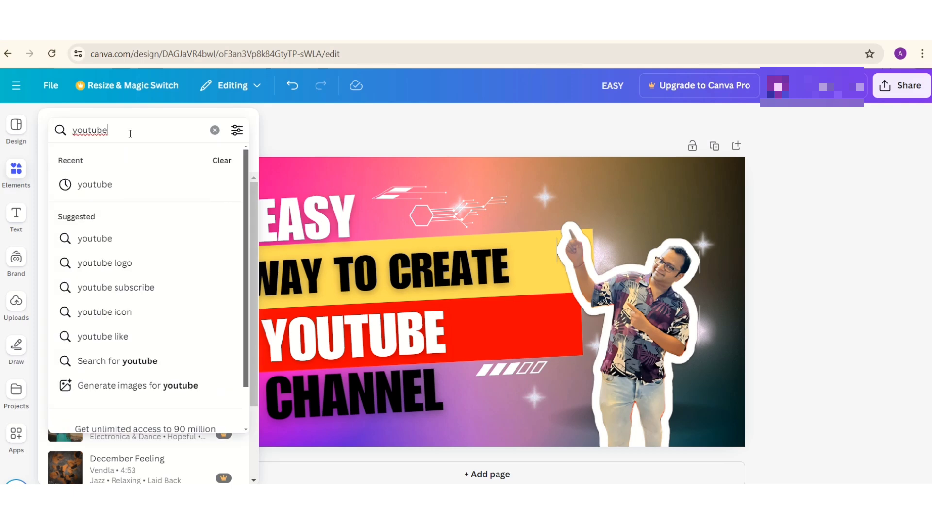
{"action": "left_click", "coordinate": [120, 264]}
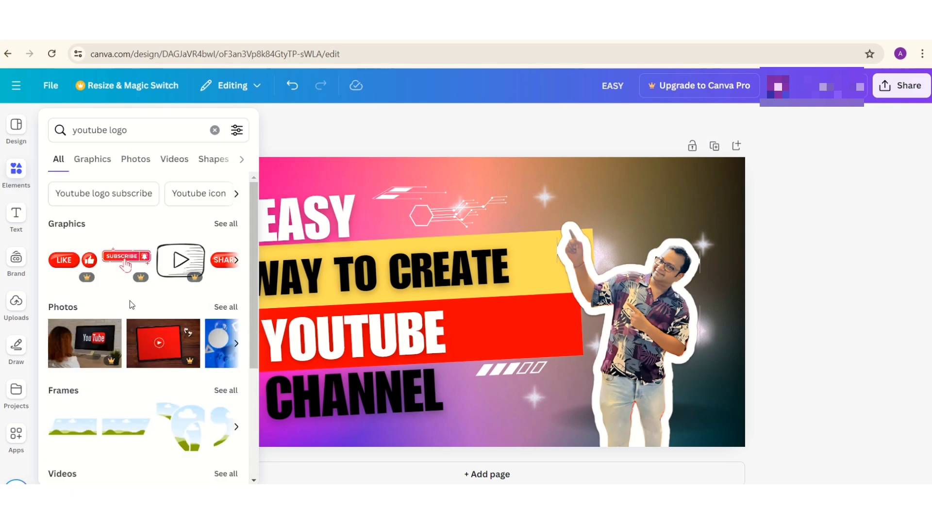
{"action": "left_click", "coordinate": [237, 260]}
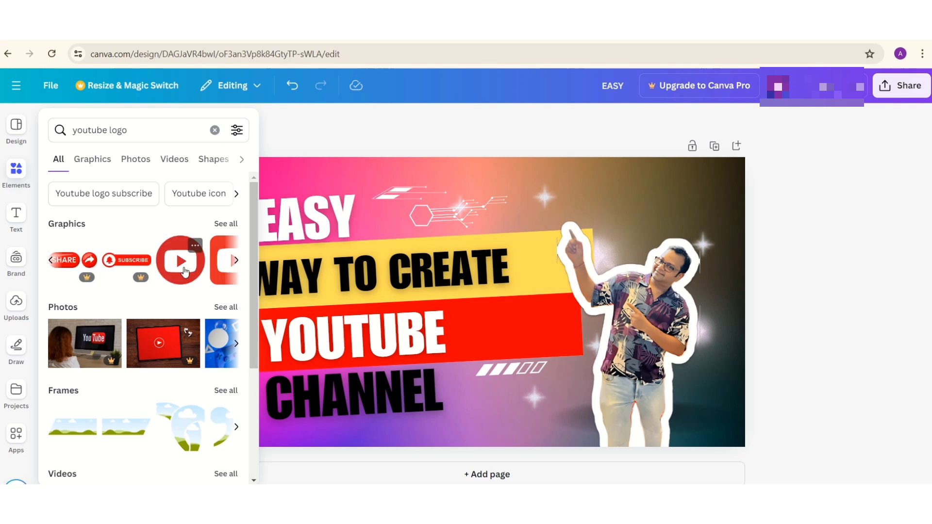
{"action": "left_click_drag", "start_coordinate": [185, 271], "coordinate": [473, 371]}
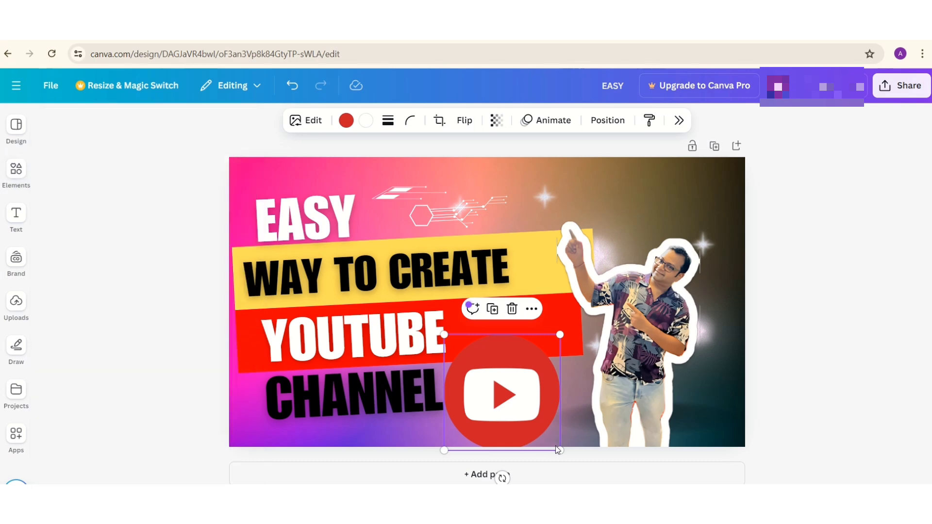
{"action": "left_click_drag", "start_coordinate": [560, 448], "coordinate": [565, 194]}
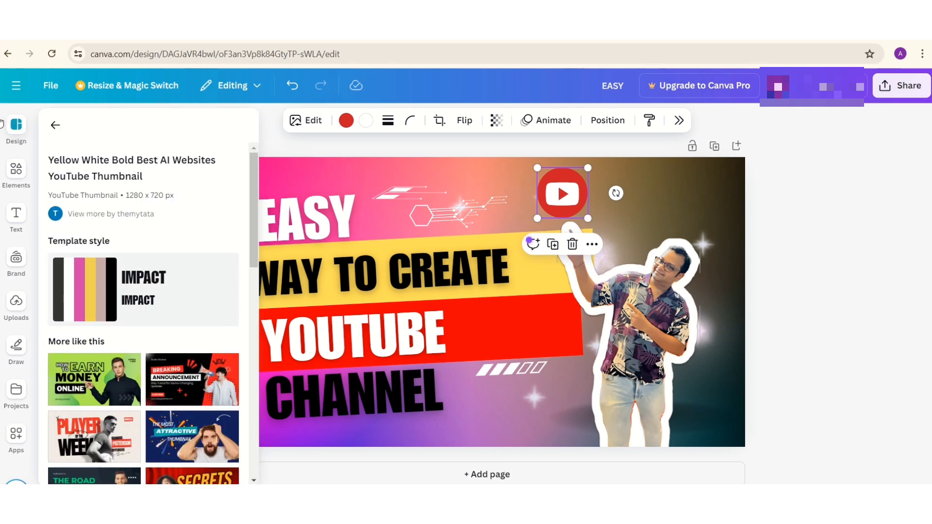
Search the design elements for "facebook logo"
{"action": "left_click", "coordinate": [17, 193]}
{"action": "left_click", "coordinate": [132, 128]}
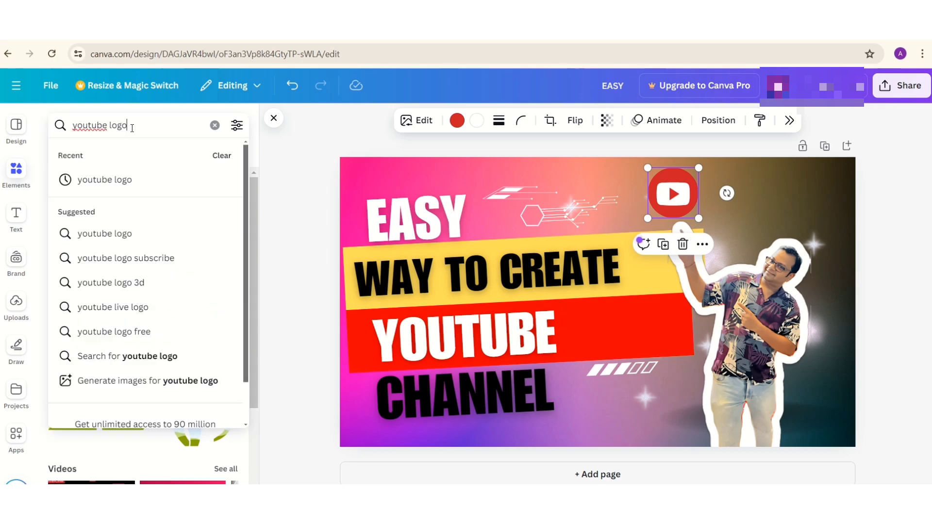
{"action": "key", "text": "ctrl+a"}
{"action": "type", "text": "face"}
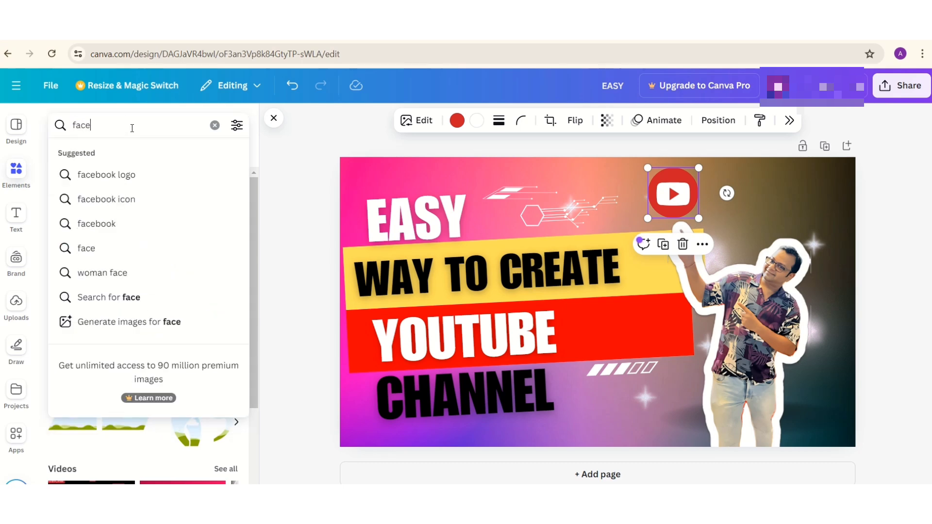
{"action": "left_click", "coordinate": [125, 175]}
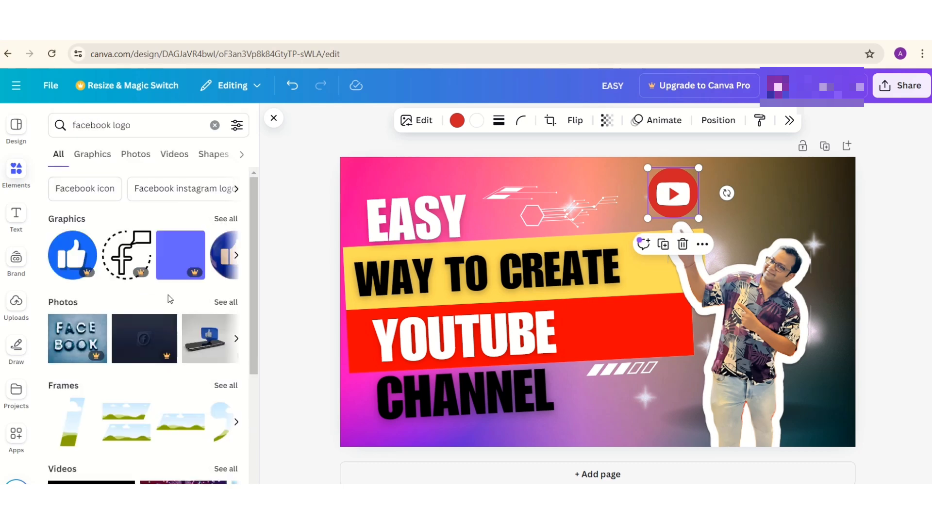
Browse the graphics for the plain "f" logo, place it small and white beside the round YouTube icon, and deselect it
{"action": "left_click", "coordinate": [236, 258]}
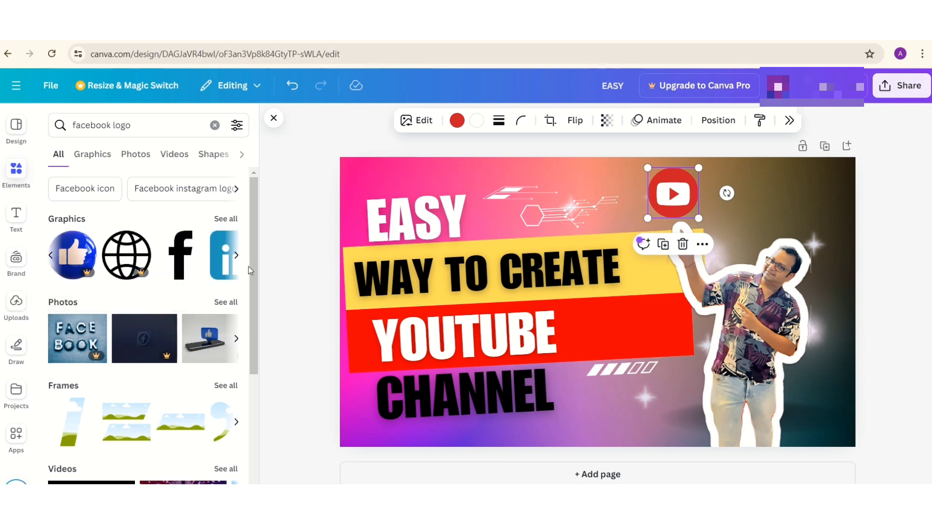
{"action": "left_click", "coordinate": [237, 257]}
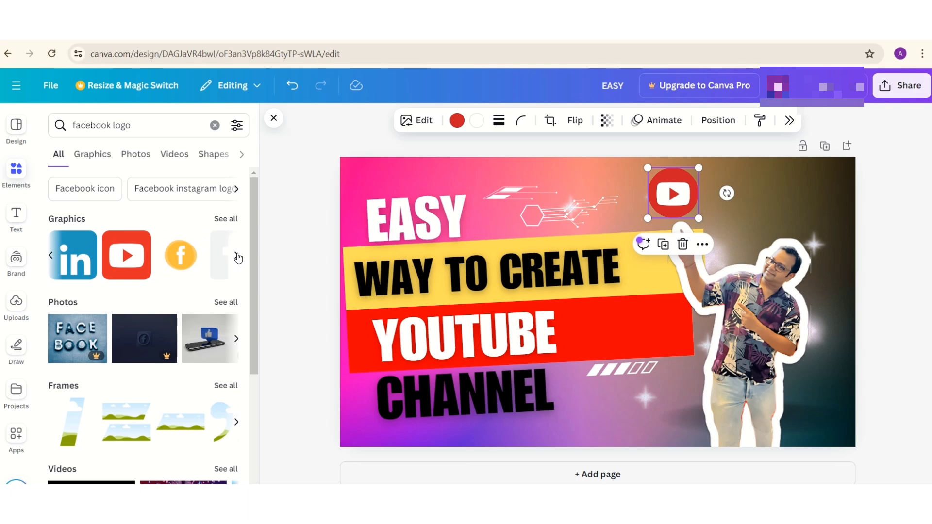
{"action": "left_click", "coordinate": [52, 259]}
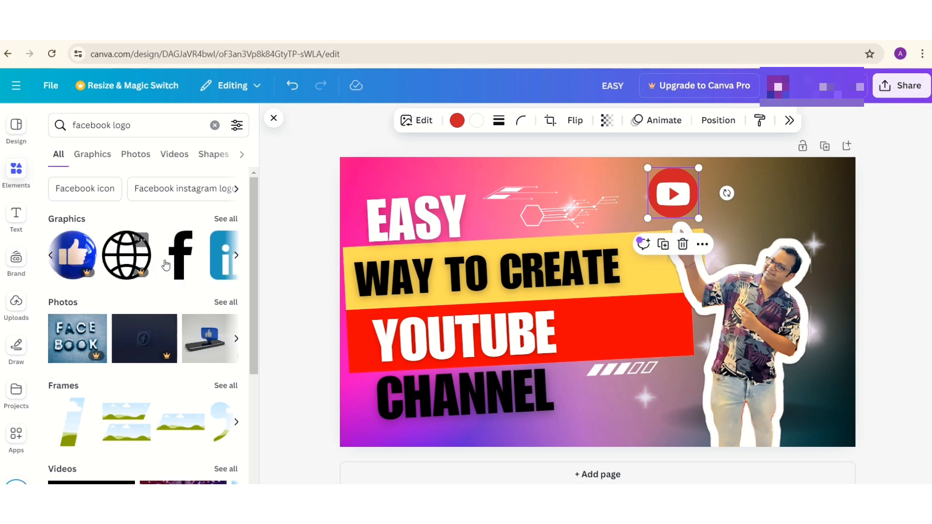
{"action": "mouse_move", "coordinate": [180, 257]}
{"action": "left_mouse_down"}
{"action": "mouse_move", "coordinate": [517, 211]}
{"action": "mouse_move", "coordinate": [699, 200]}
{"action": "mouse_move", "coordinate": [718, 204]}
{"action": "mouse_move", "coordinate": [723, 294]}
{"action": "mouse_move", "coordinate": [734, 235]}
{"action": "mouse_move", "coordinate": [710, 213]}
{"action": "mouse_move", "coordinate": [637, 204]}
{"action": "mouse_move", "coordinate": [729, 181]}
{"action": "mouse_move", "coordinate": [730, 202]}
{"action": "left_mouse_up"}
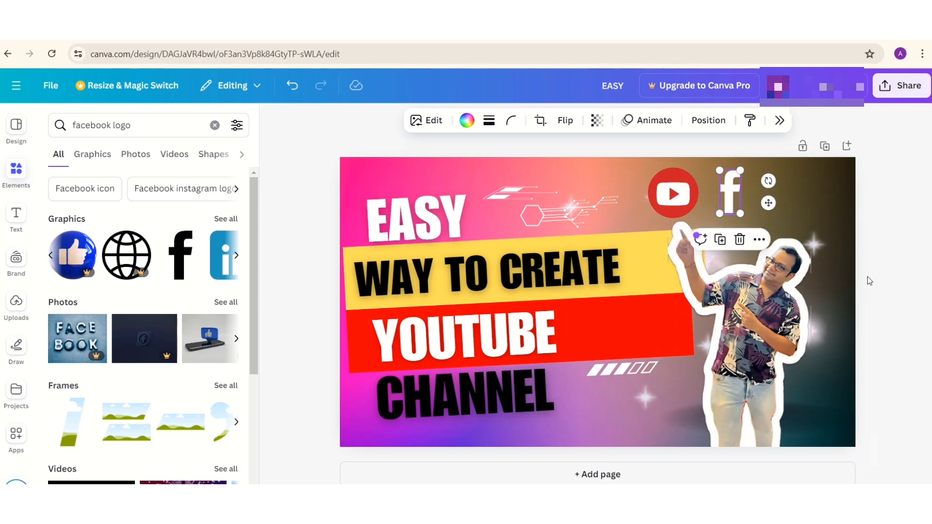
{"action": "left_click", "coordinate": [872, 264]}
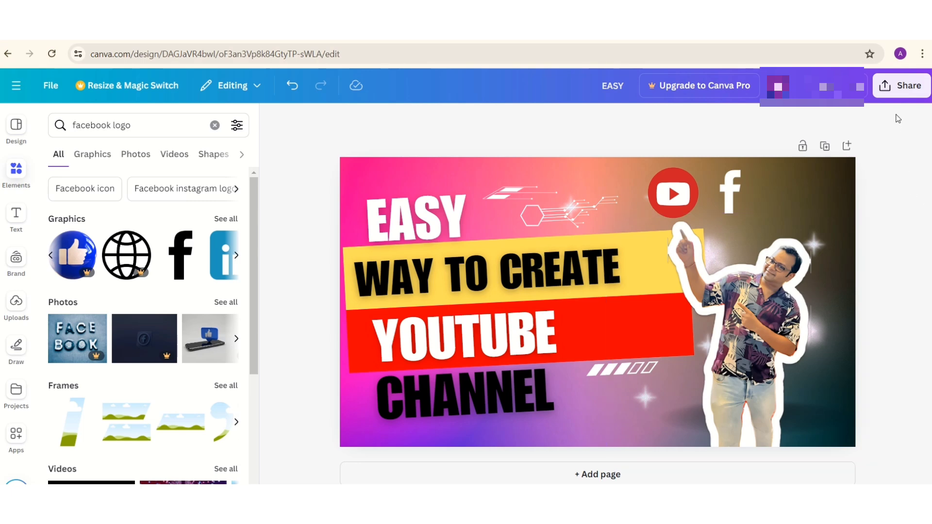
Download the finished thumbnail as a PNG at 1,280 × 720 px
{"action": "left_click", "coordinate": [898, 94]}
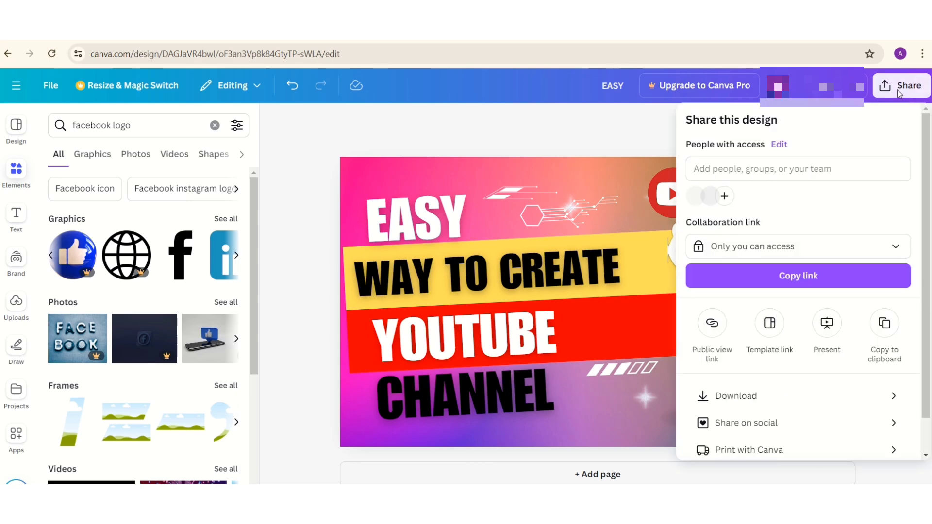
{"action": "left_click", "coordinate": [728, 397]}
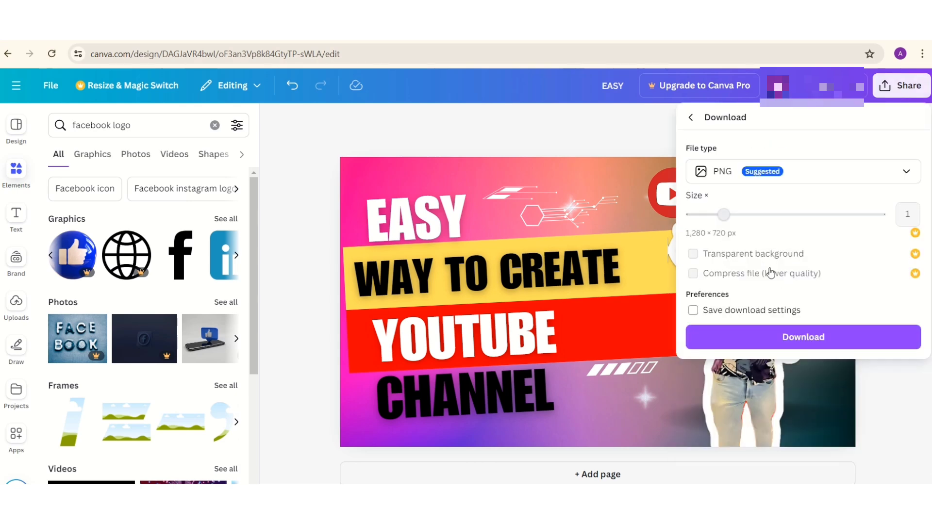
{"action": "left_click", "coordinate": [795, 337]}
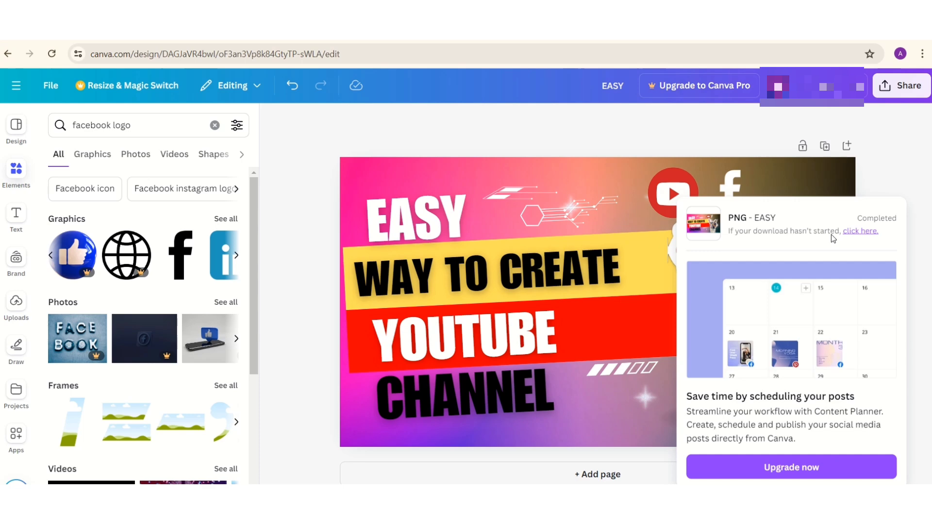
Switch to the Downloads folder in File Explorer, open EASY.png, and maximize the image viewer to check the exported thumbnail
{"action": "left_click", "coordinate": [458, 476]}
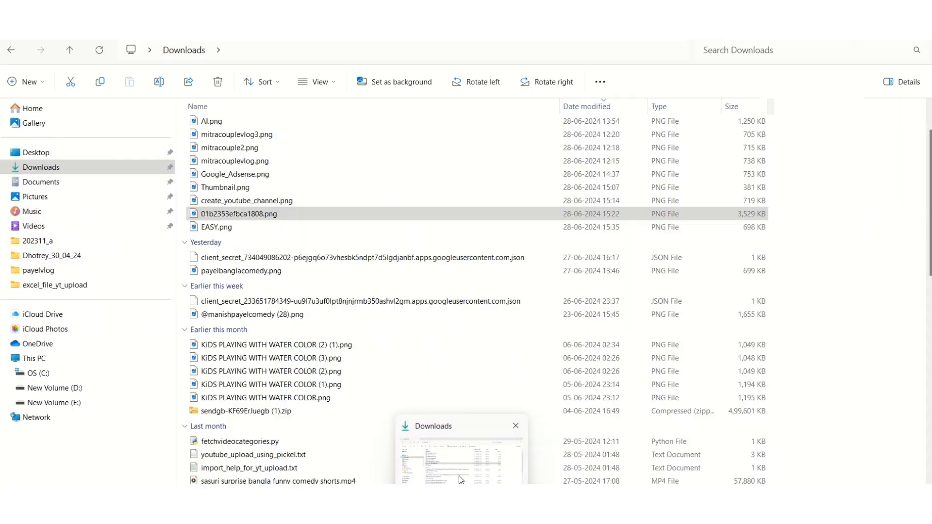
{"action": "double_click", "coordinate": [222, 229]}
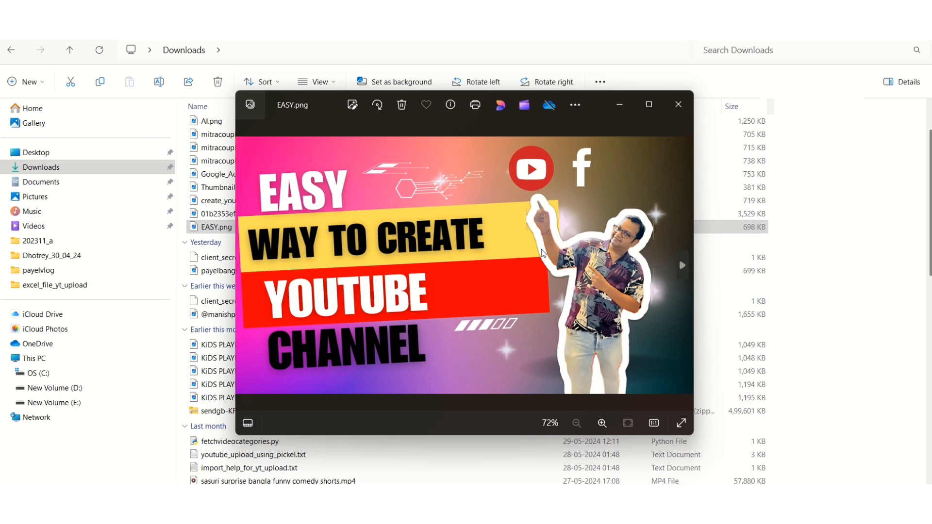
{"action": "left_click", "coordinate": [649, 105]}
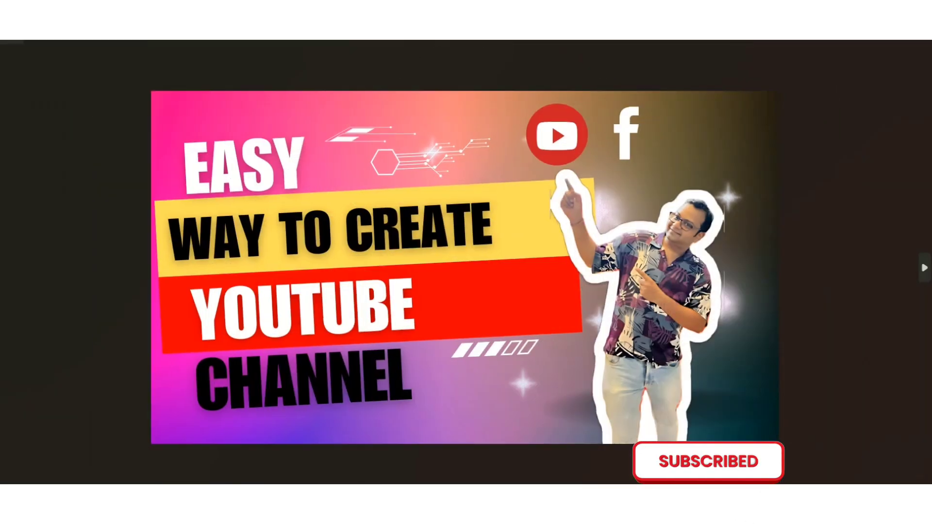